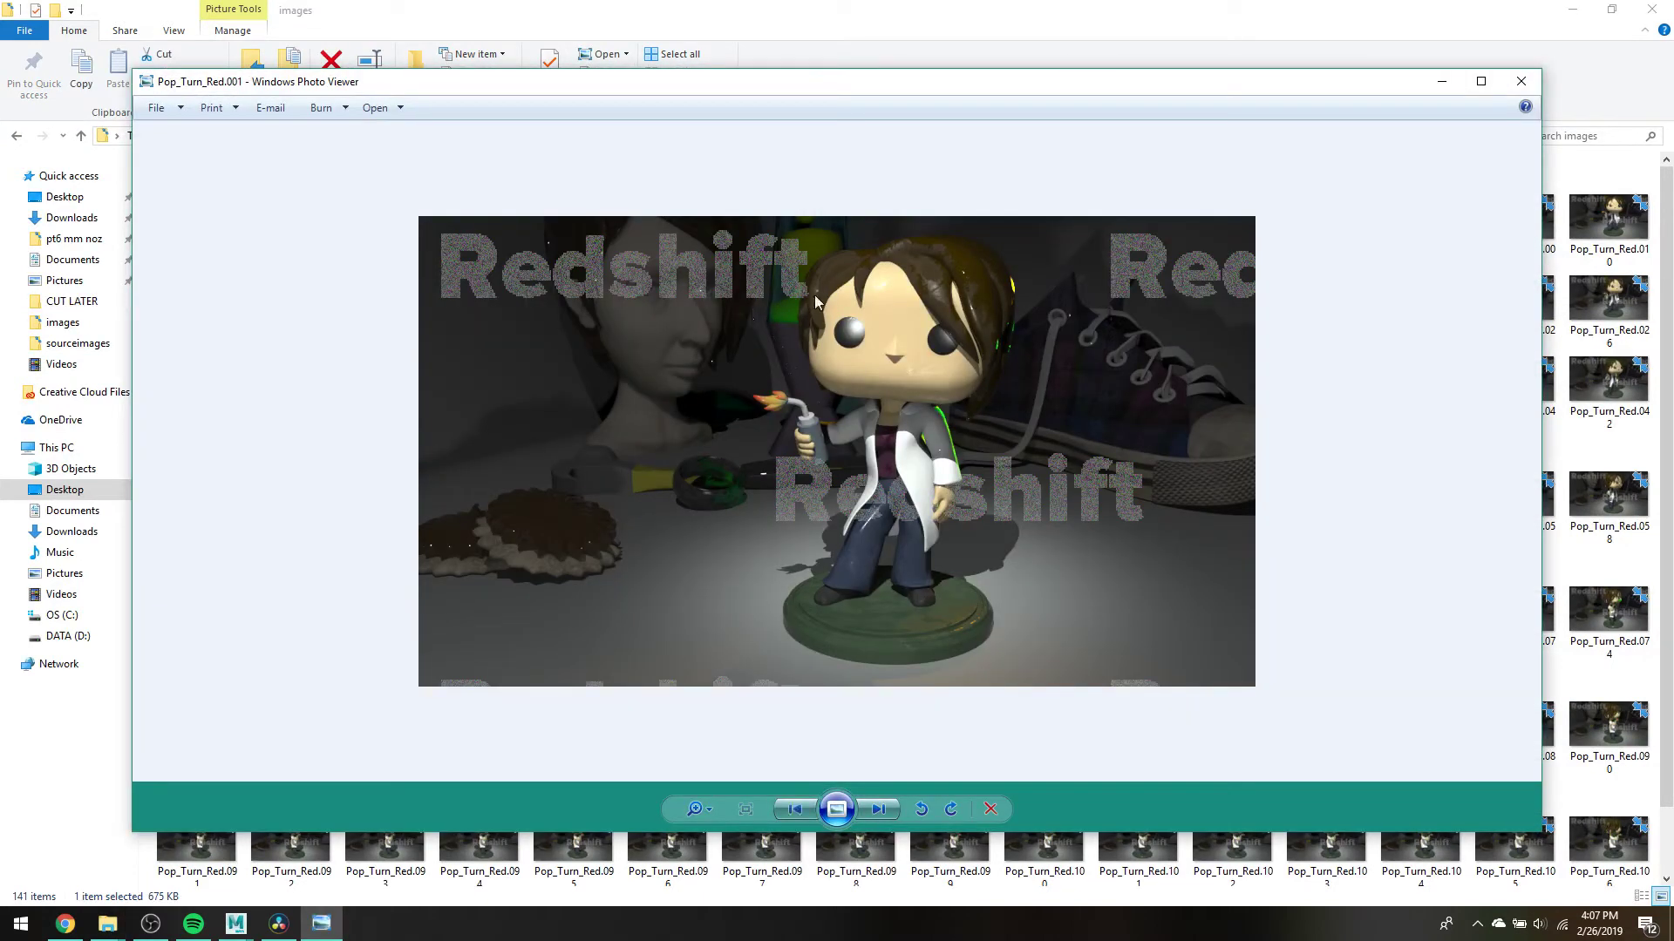
Step: Review the rendered Pop_Turn_Red turntable frames one after another, starting from Pop_Turn_Red.001, and close the image viewer
key("Right")
key("Right")
key("Right")
key("Right")
key("Right")
key("Right")
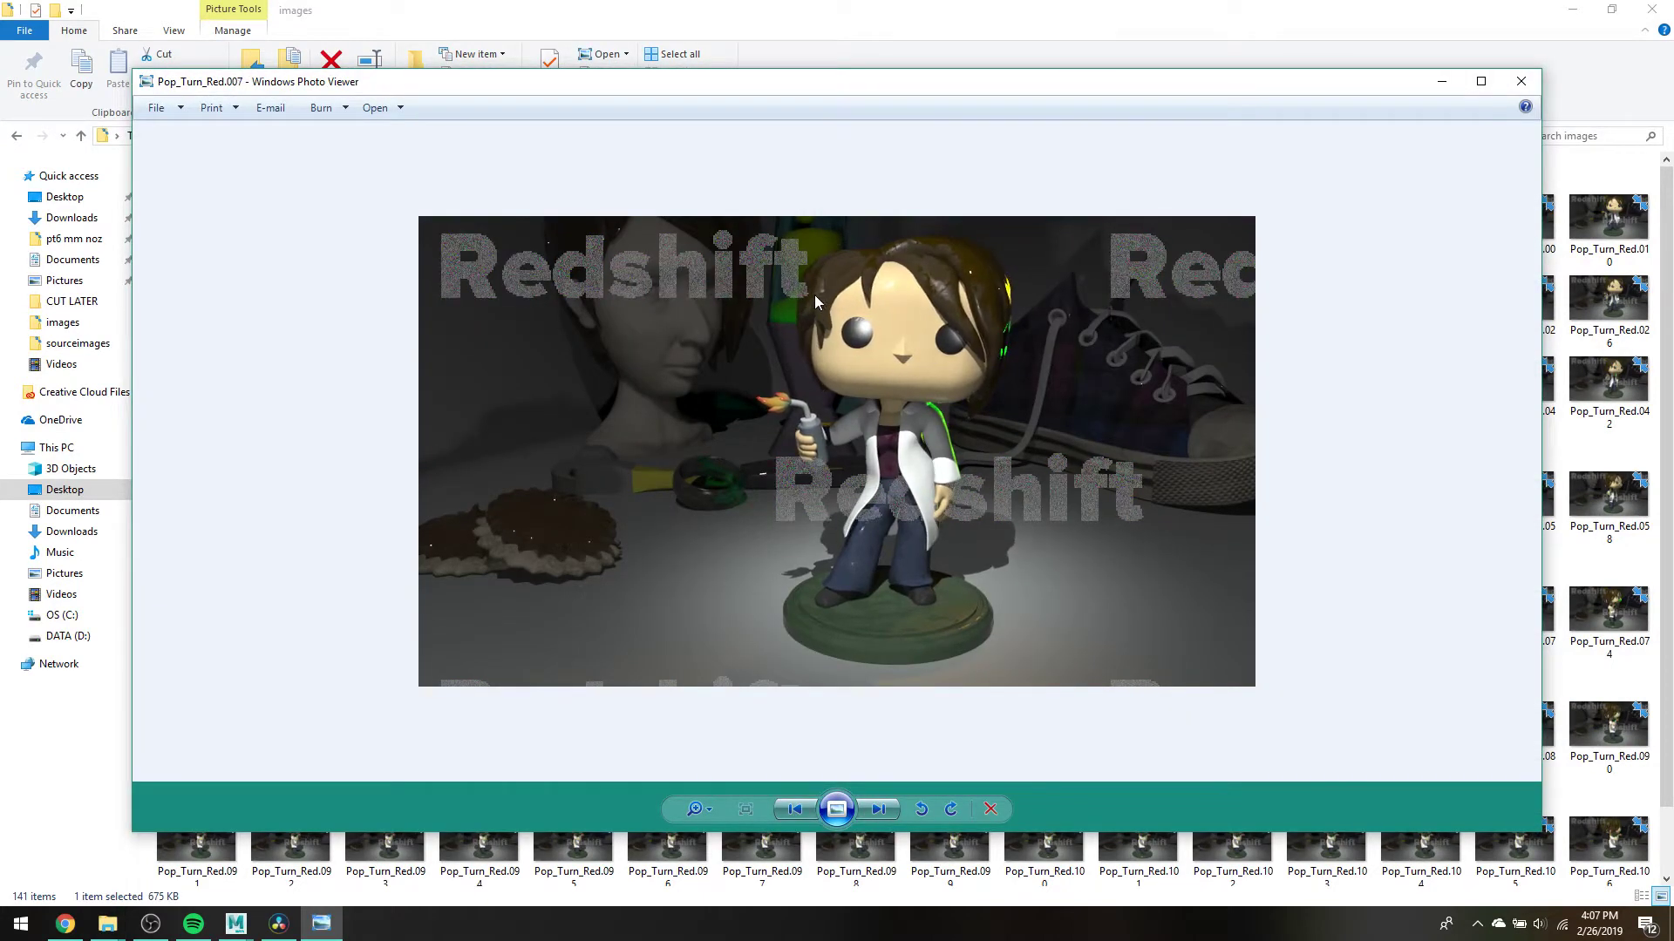
key("Right")
key("Right")
key("Right")
key("Right")
key("Right")
key("Right")
key("Right")
key("Right")
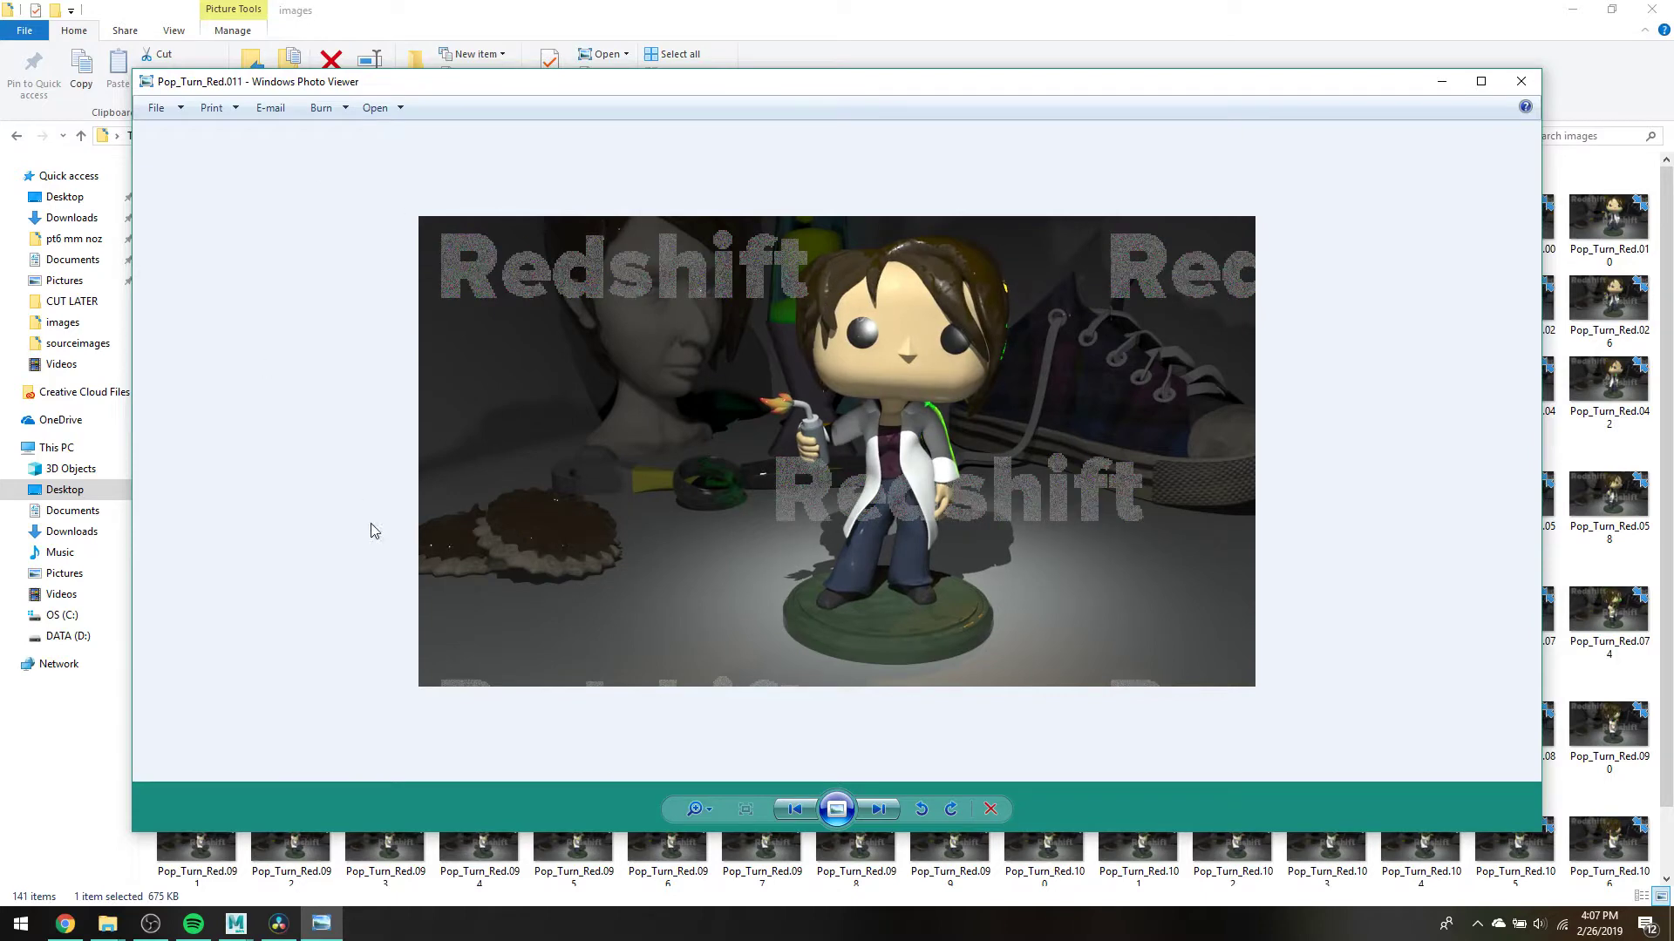
key("Right")
key("Right")
key("Right")
key("Right")
key("Right")
key("Right")
key("Right")
key("Right")
key("Right")
key("Right")
key("Right")
key("Right")
key("Right")
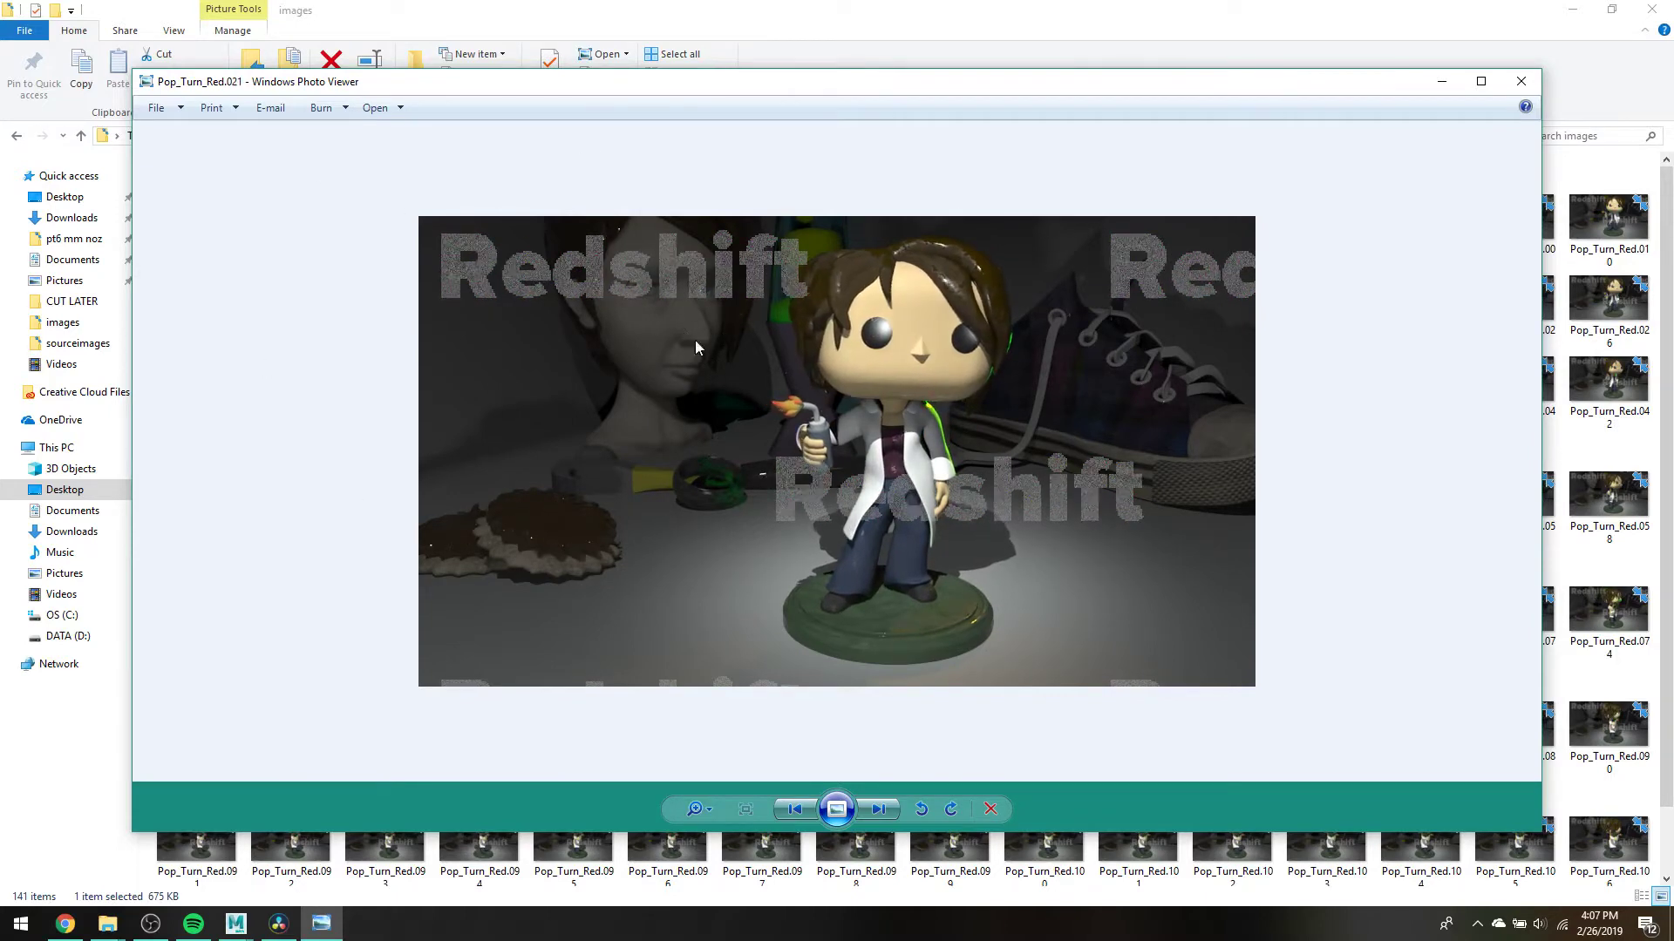
key("Right")
key("Right")
key("Right")
key("Right")
key("Right")
key("Right")
key("Right")
key("Right")
key("Right")
key("Right")
key("Right")
key("Right")
key("Right")
key("Right")
key("Right")
key("Right")
key("Right")
key("Right")
key("Right")
key("Right")
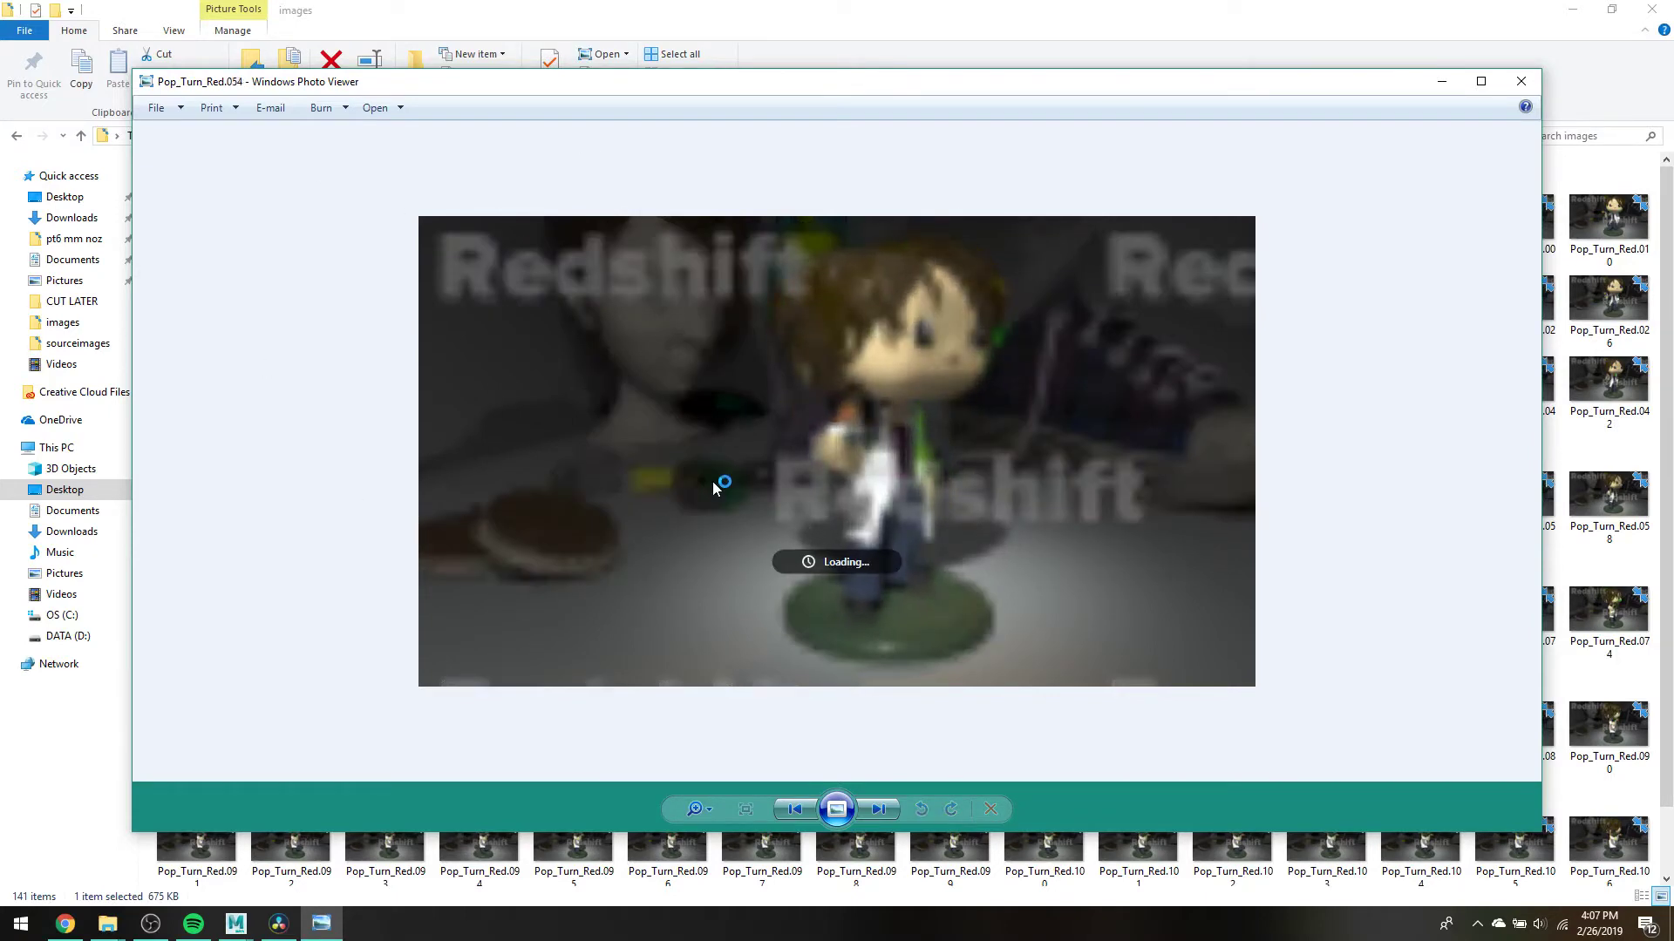
key("Right")
key("Right")
key("Right")
key("Right")
key("Right")
key("Right")
key("Right")
key("Right")
key("Right")
key("Right")
key("Right")
key("Right")
key("Right")
key("Right")
key("Right")
key("Right")
key("Right")
key("Right")
key("Right")
key("Right")
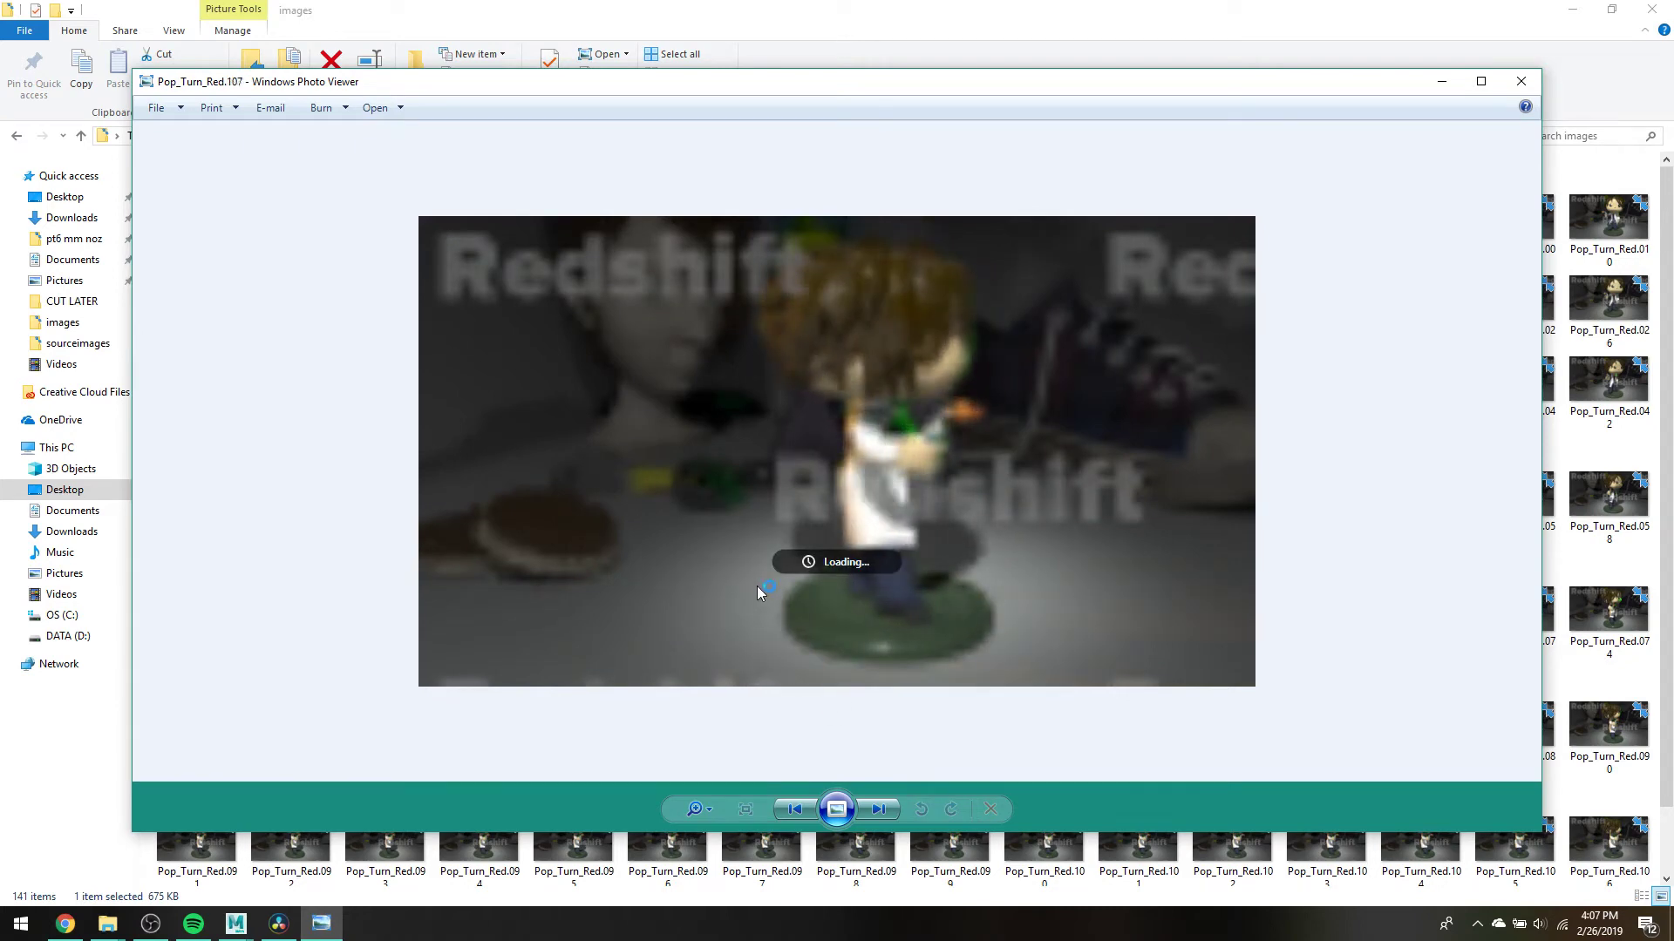
key("Right")
key("Right")
key("Right")
key("Right")
key("Right")
key("Right")
key("Right")
key("Right")
key("Right")
key("Right")
key("Right")
key("Right")
key("Right")
key("Right")
key("Right")
key("Right")
key("Right")
key("Right")
key("Right")
key("Right")
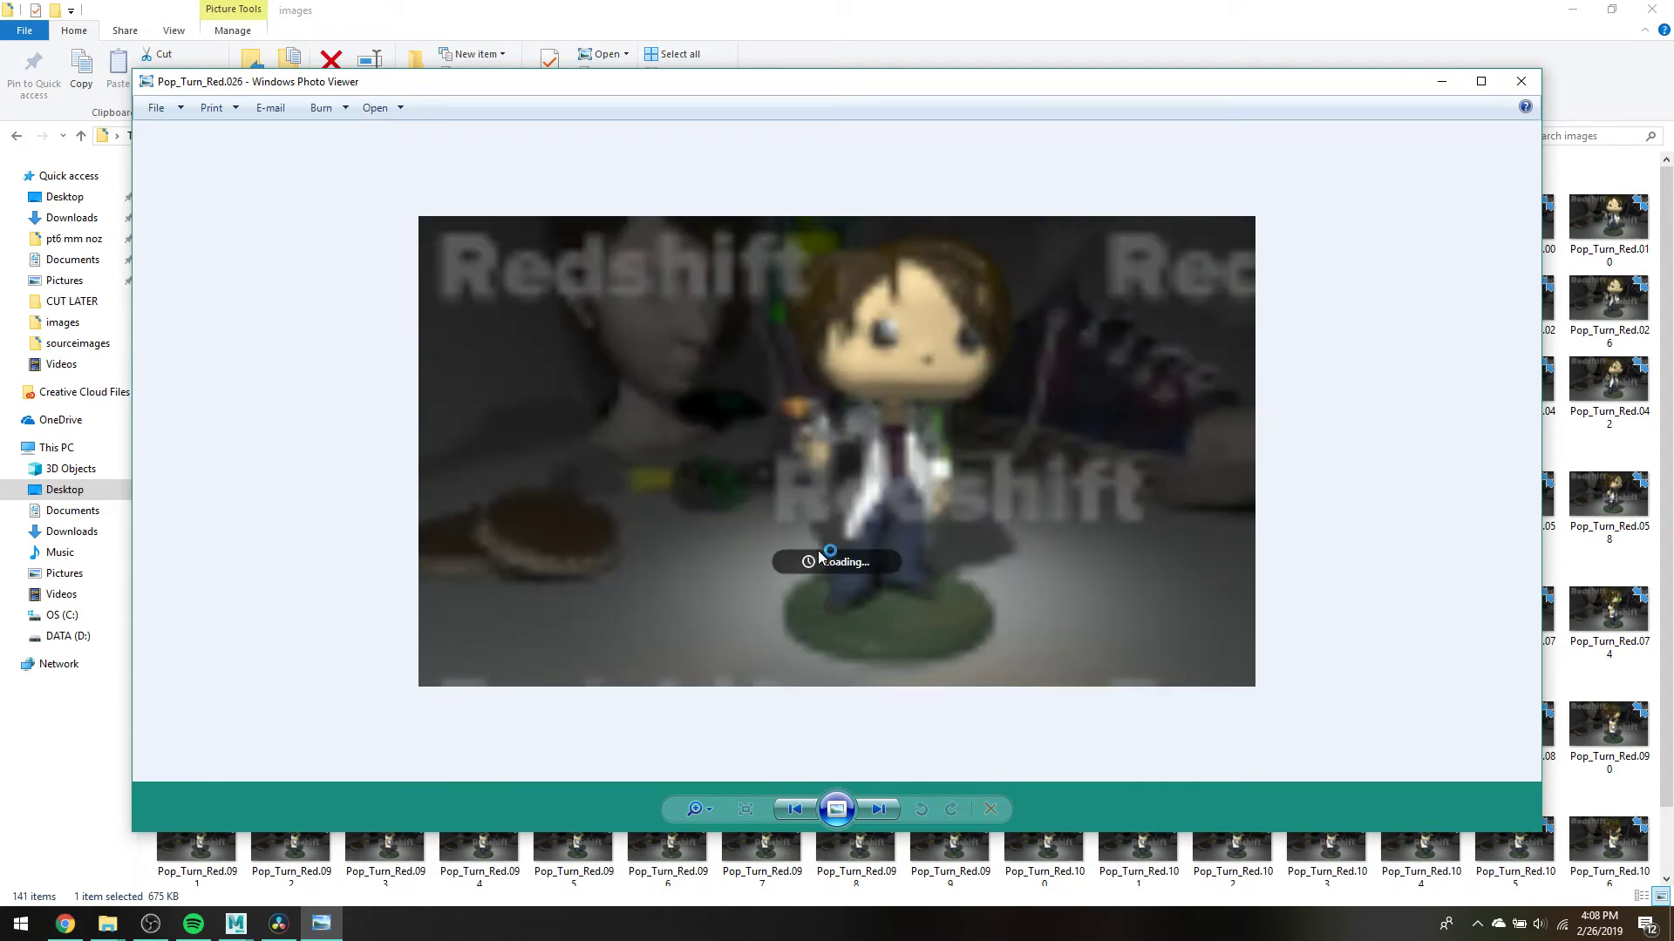
key("Right")
key("Right")
key("Right")
key("Right")
key("Right")
key("Right")
key("Right")
key("Right")
key("Right")
key("Right")
key("Right")
key("Right")
key("Right")
key("Right")
key("Right")
key("Right")
key("Right")
key("Right")
key("Right")
key("Right")
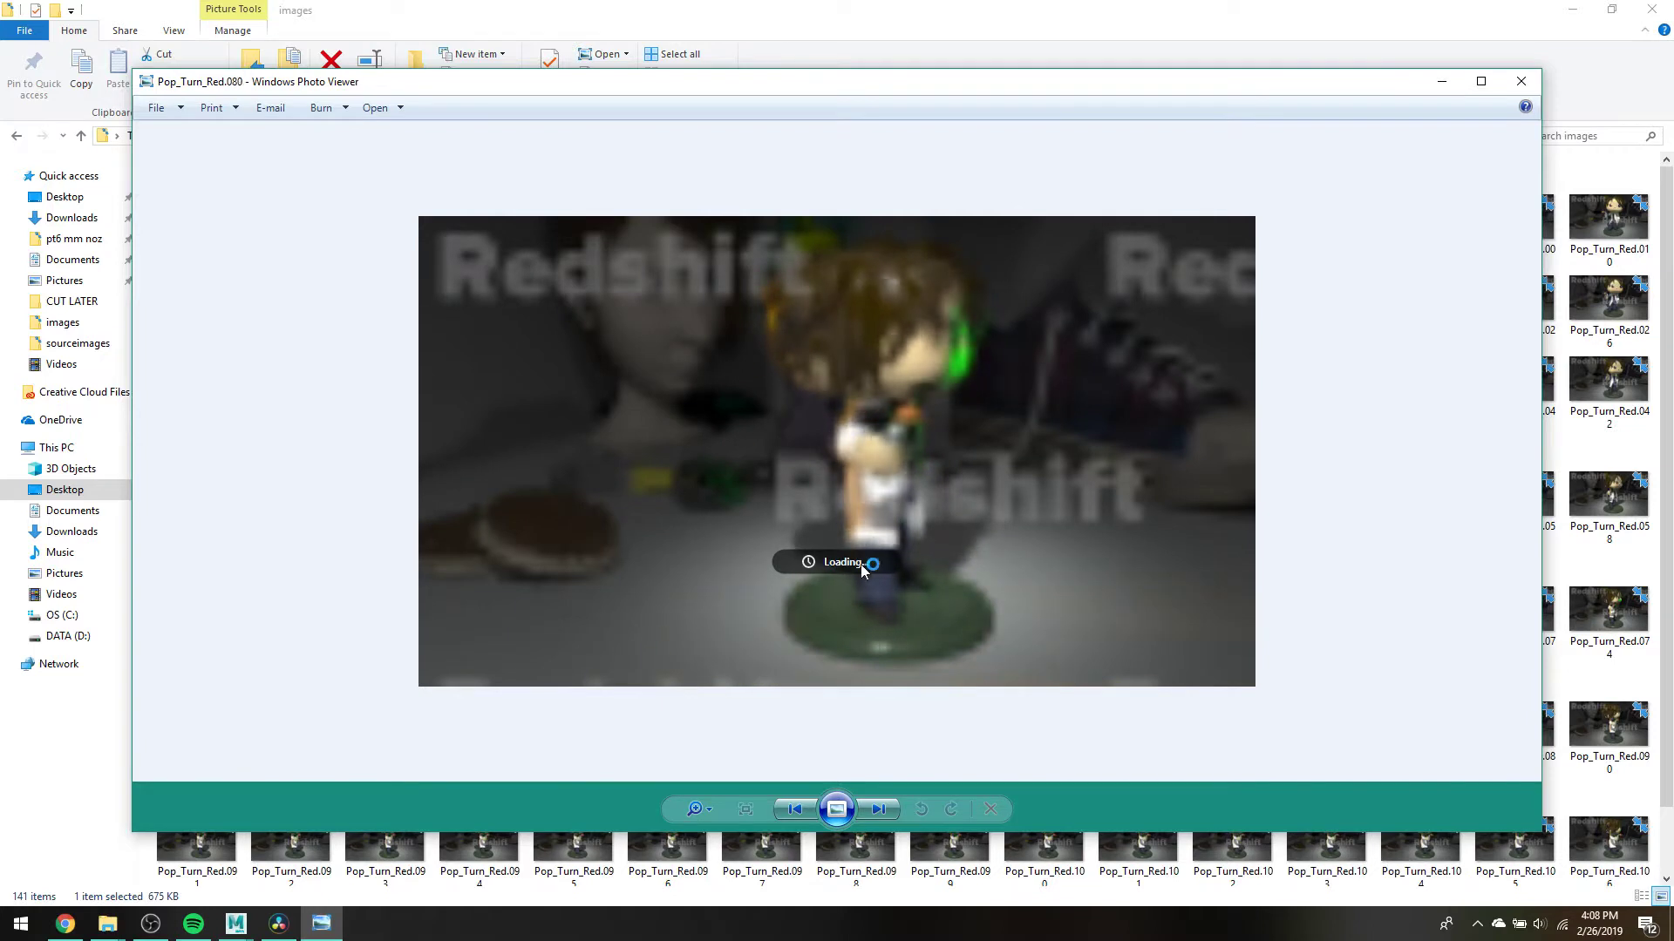
key("Right")
key("Right")
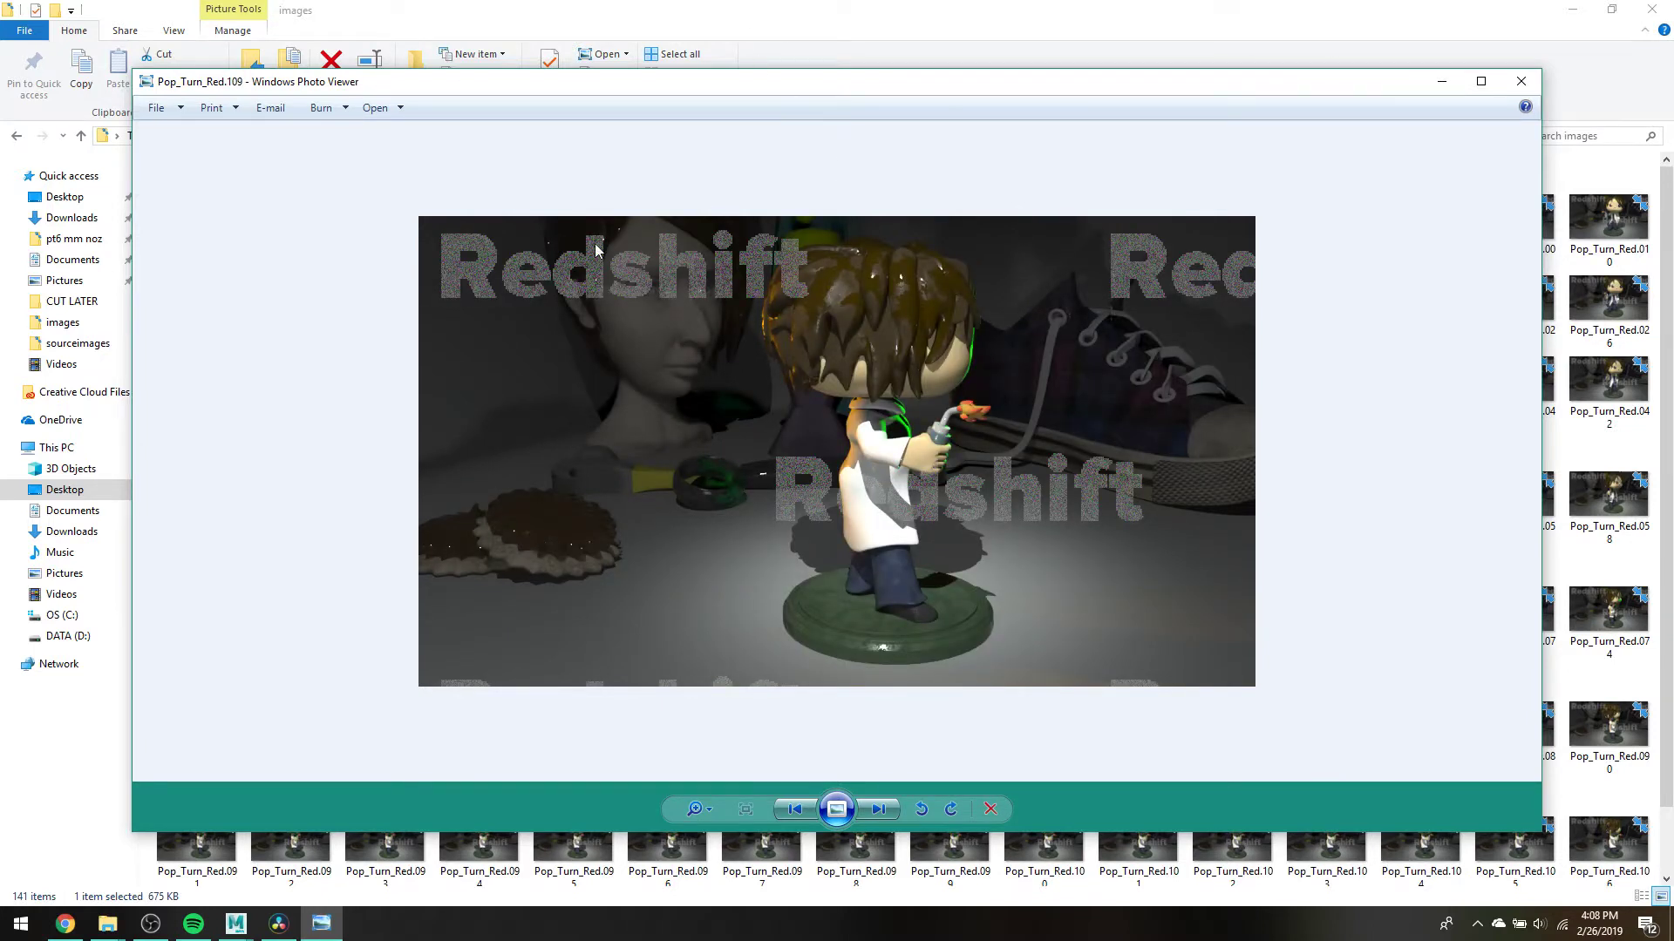
key("Left")
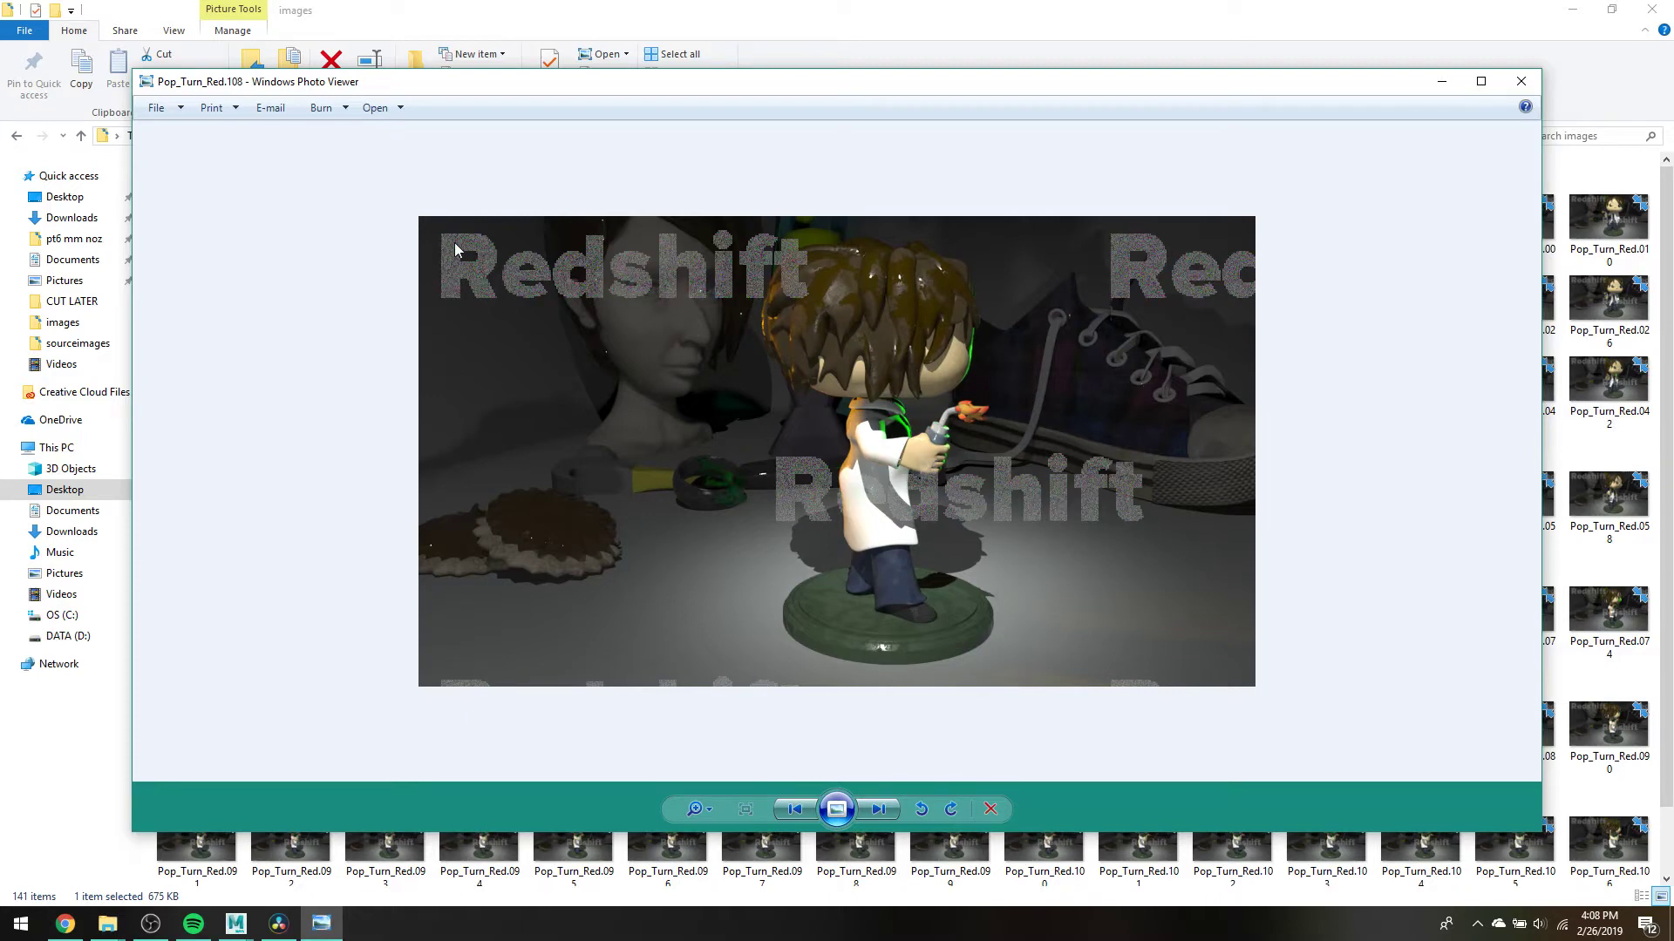
key("Right")
key("Right")
key("Right")
key("Right")
key("Right")
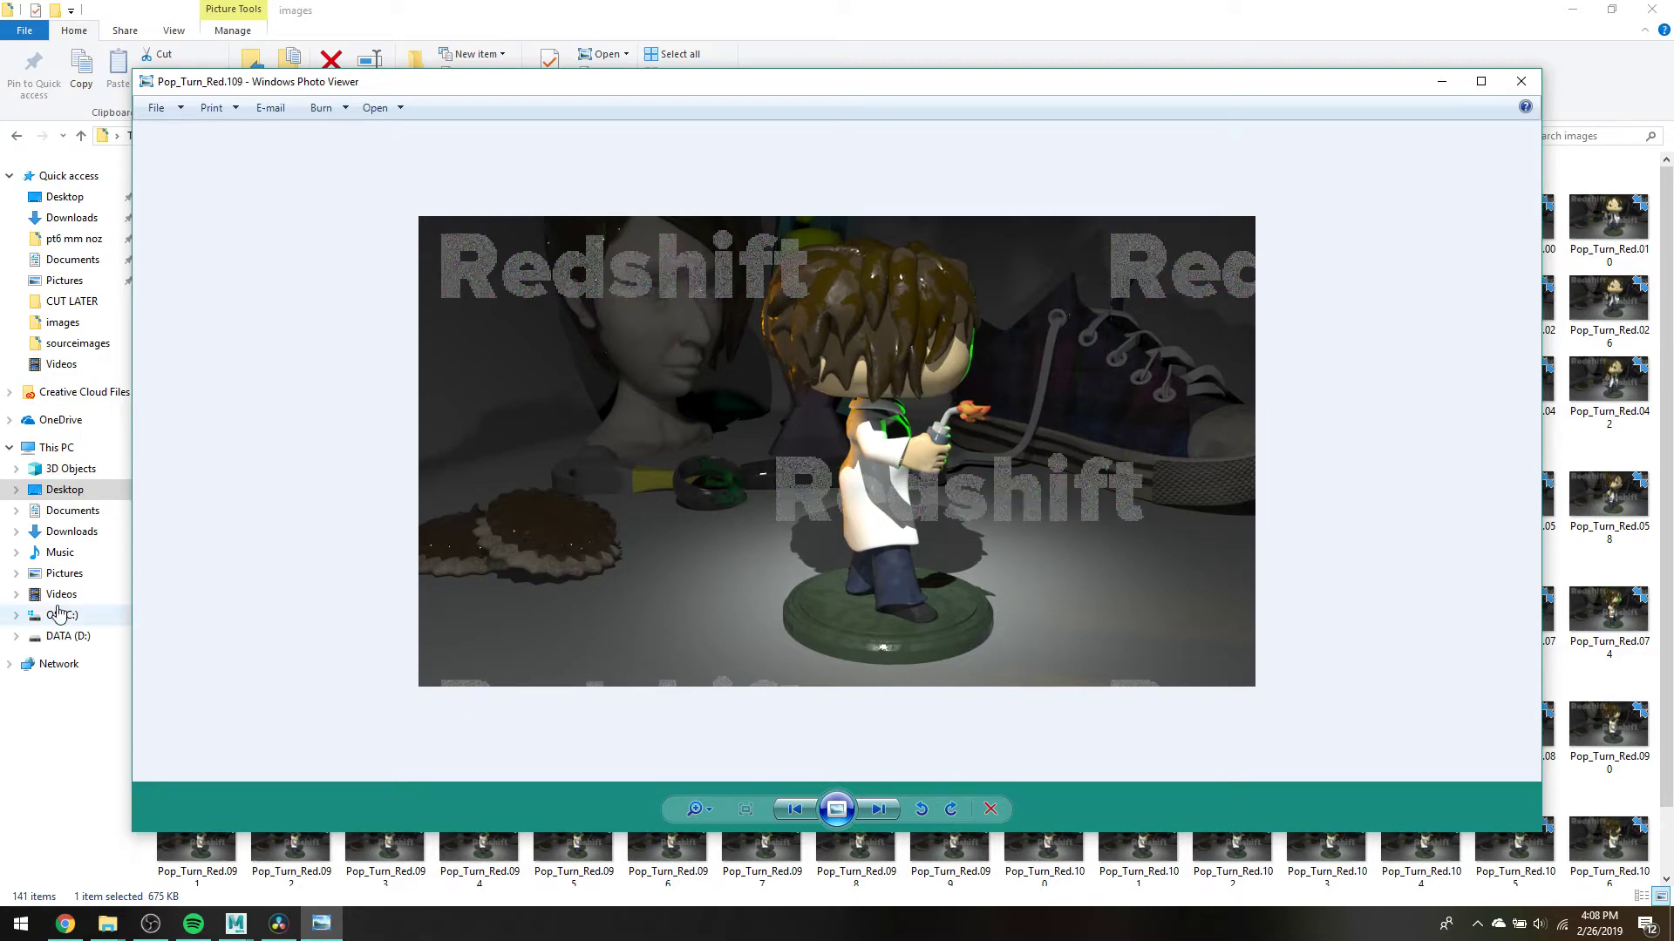
key("Right")
key("Right")
key("Right")
key("Right")
key("Right")
key("Right")
key("Right")
key("Right")
key("Right")
key("Right")
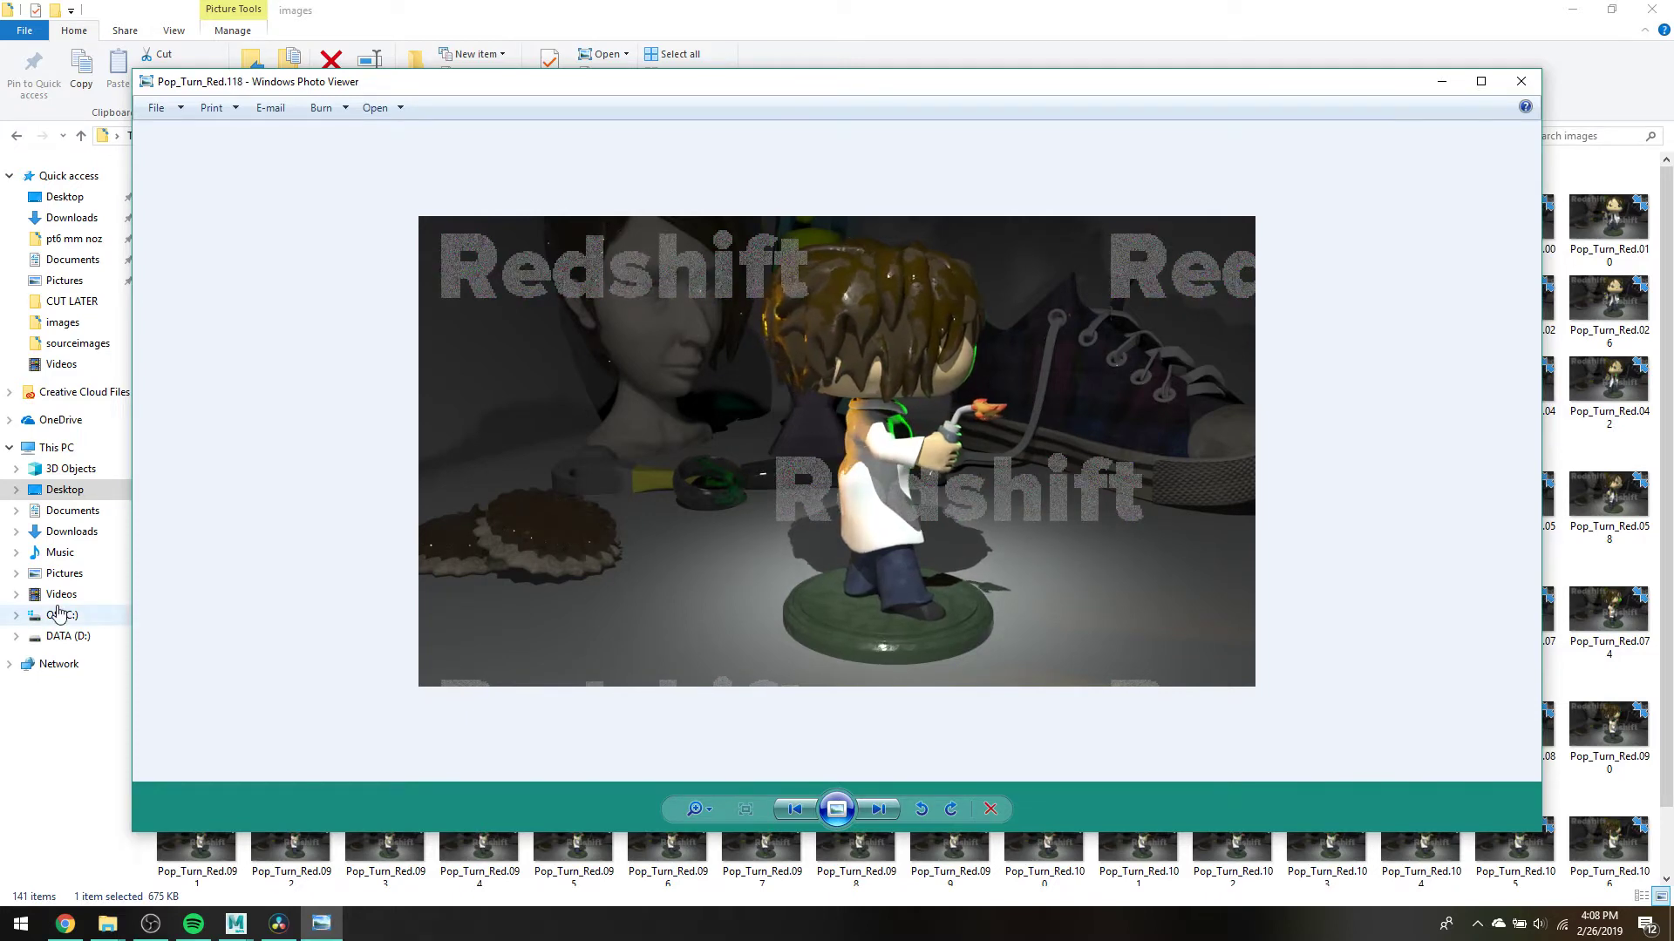
key("Right")
key("Right")
key("Right")
key("Right")
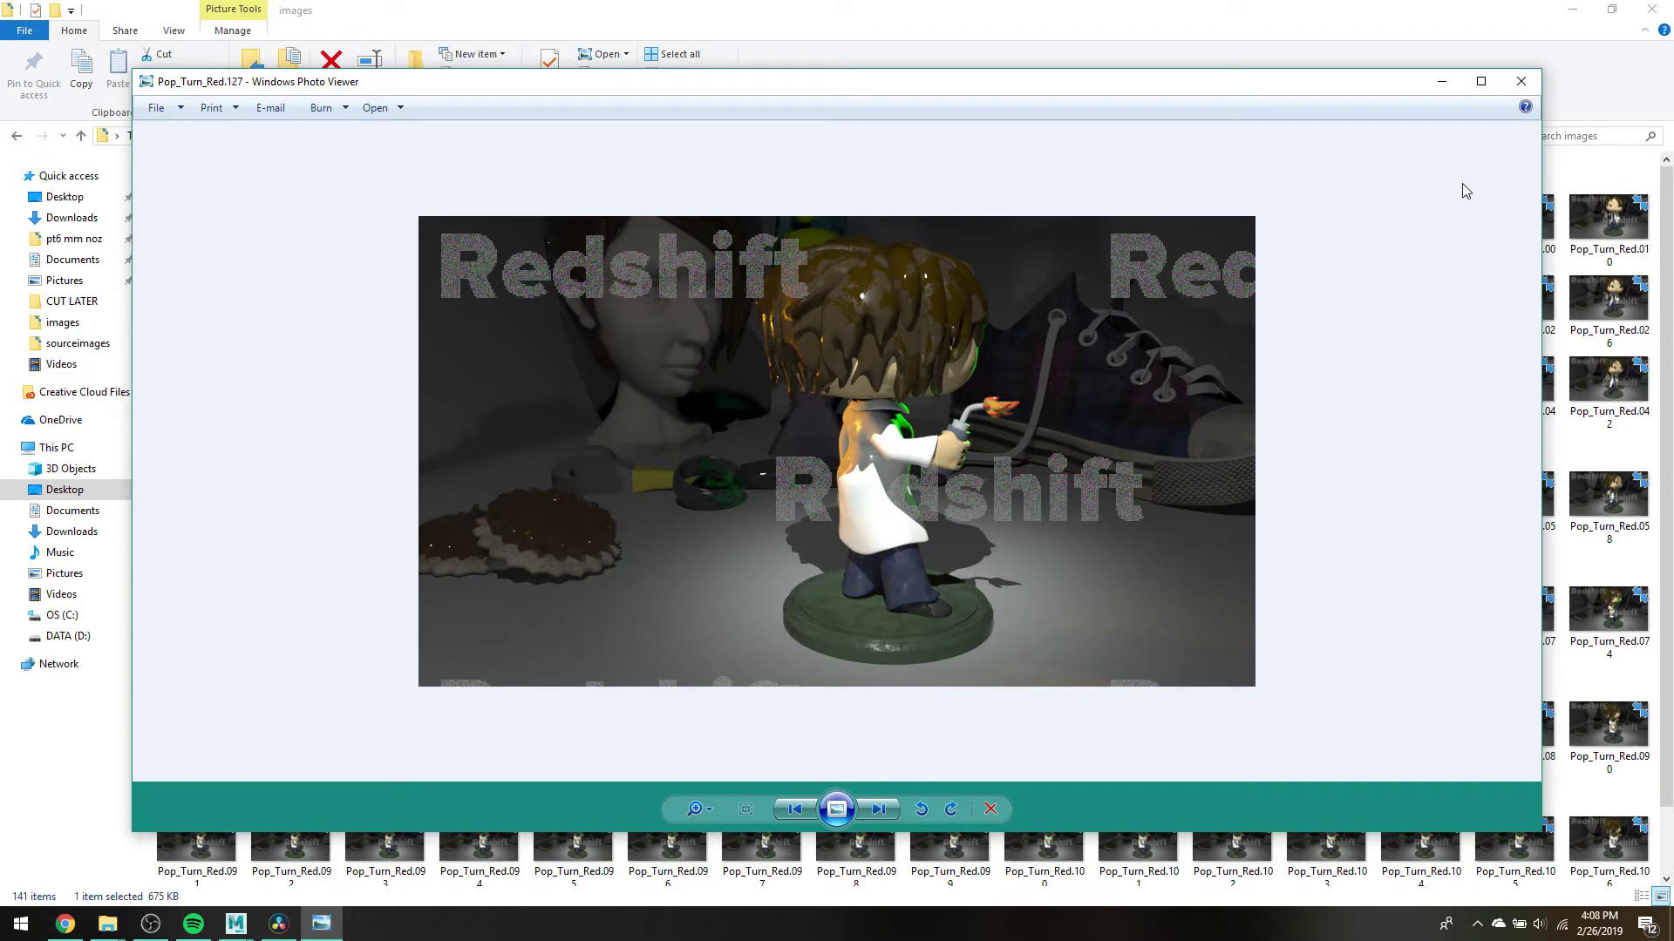
left_click(1523, 82)
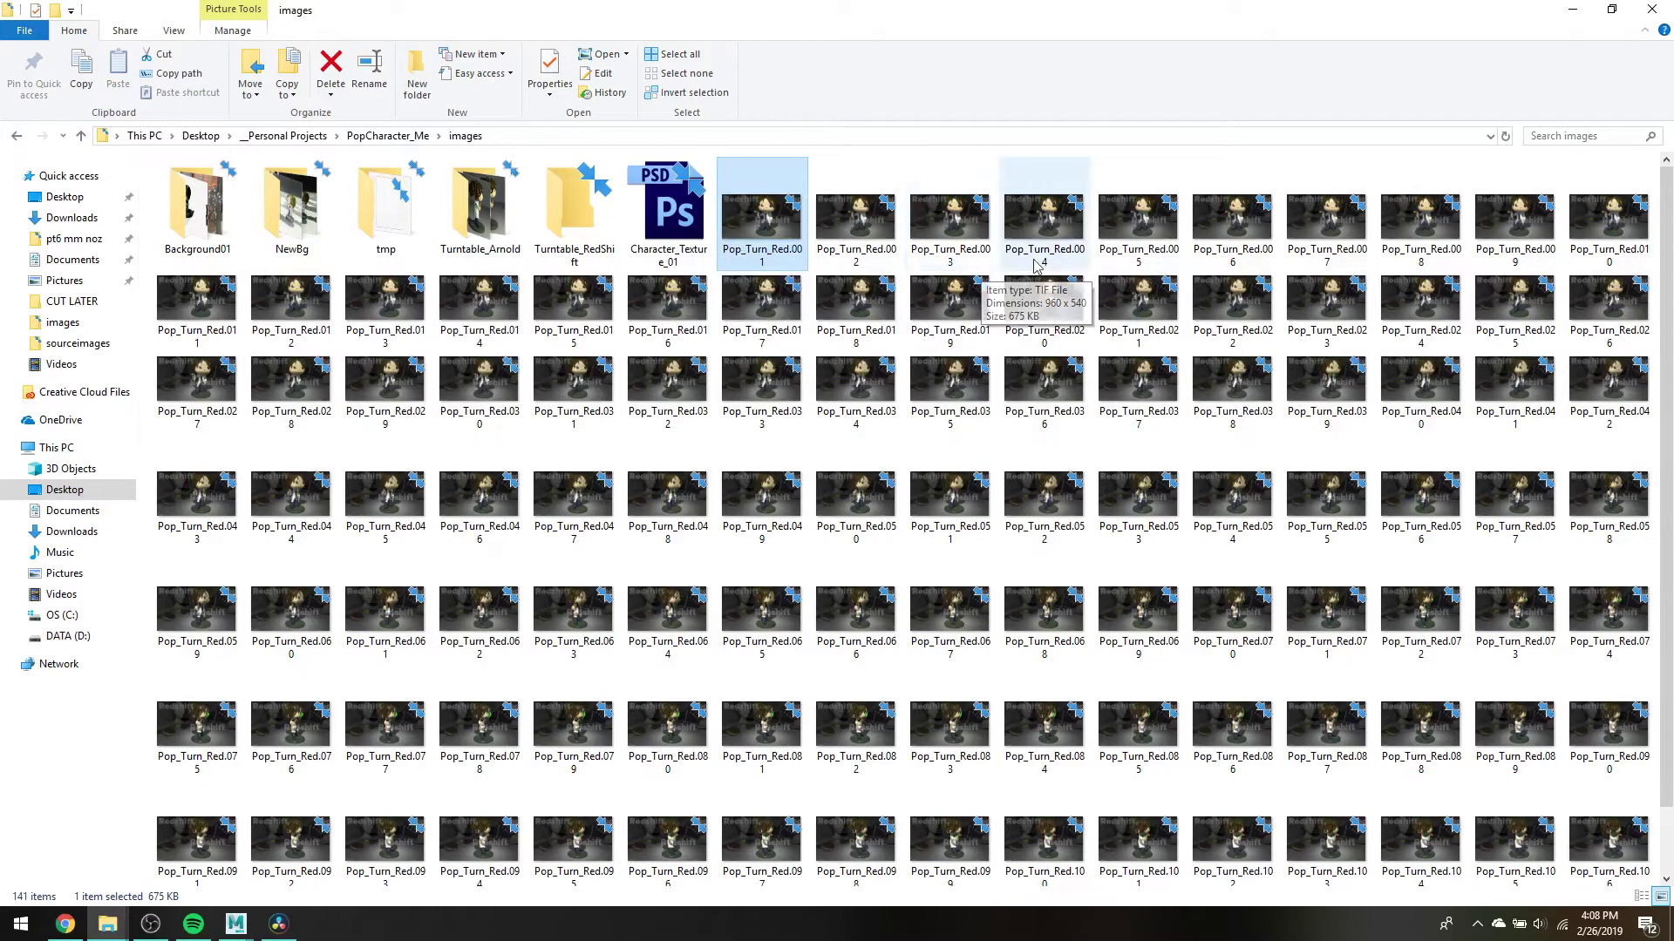
Step: Select the frames Pop_Turn_Red.001 through Pop_Turn_Red.129 in the images folder, and drop the selection again
scroll(1051, 397, "down", 3)
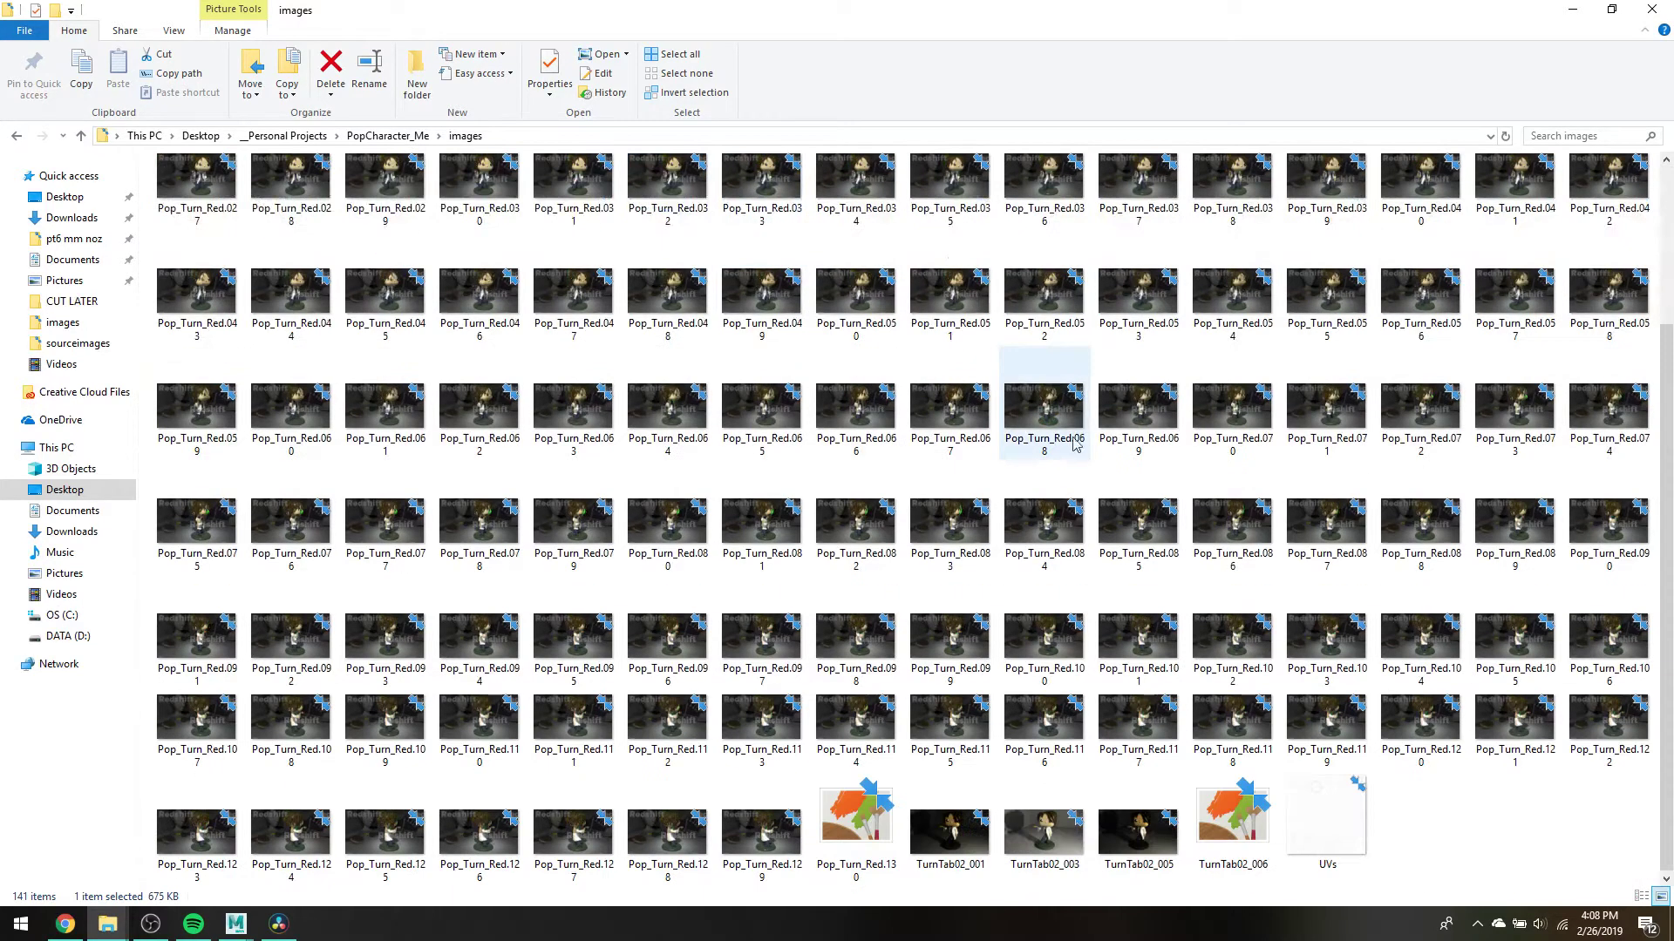
left_click(786, 844, "shift")
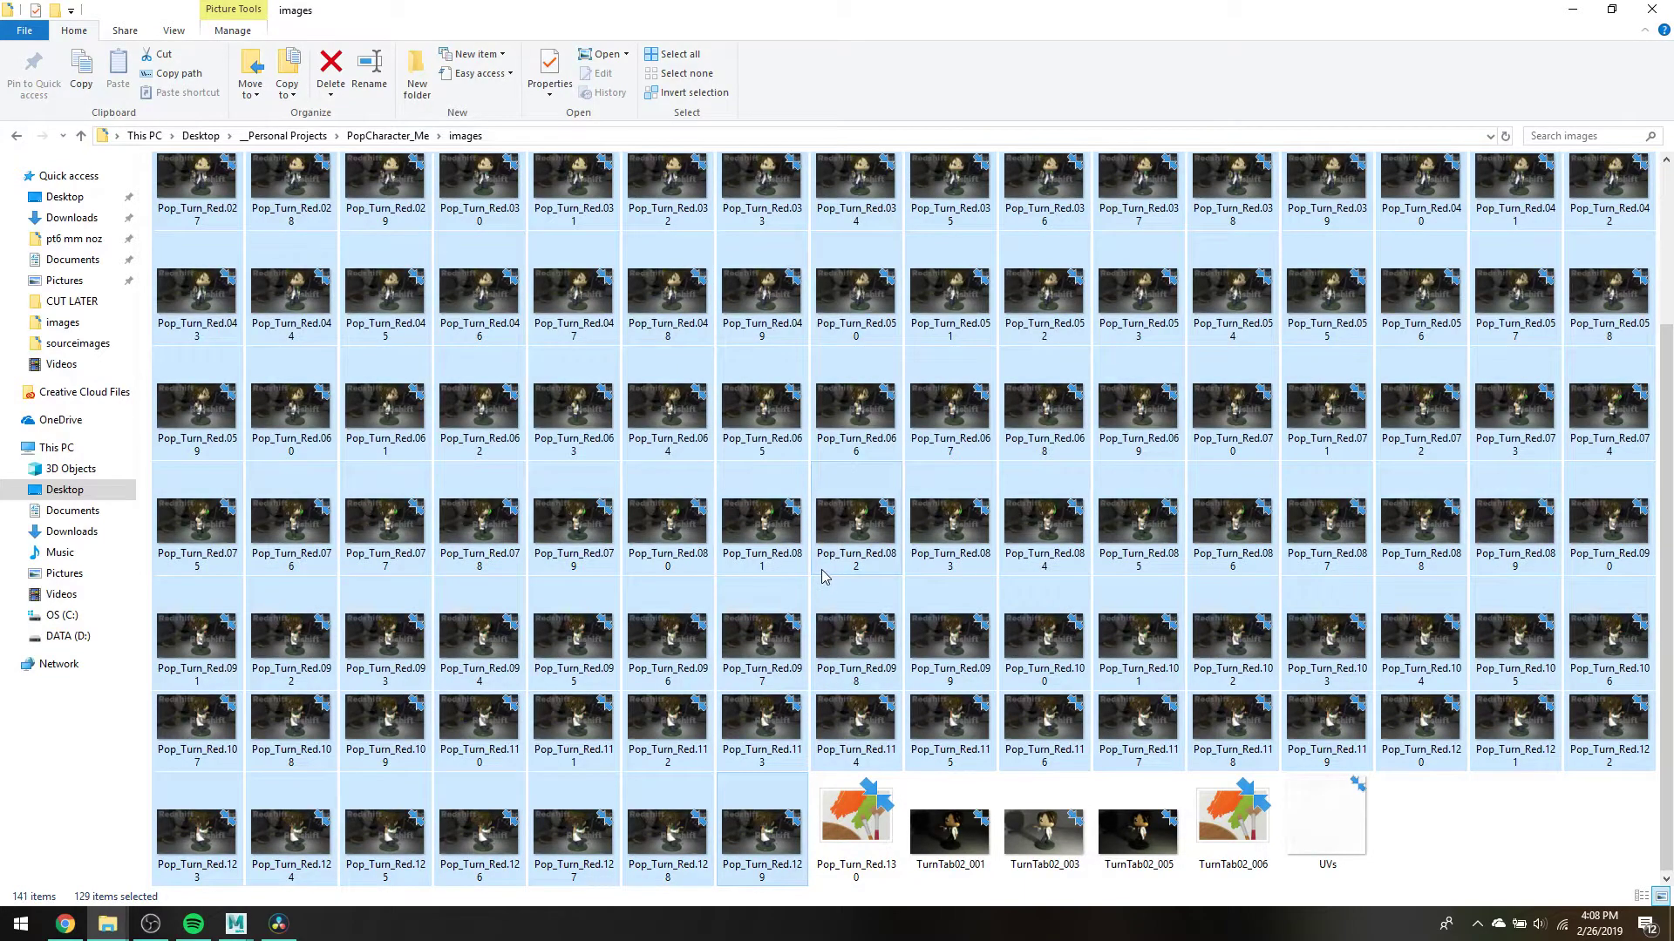
scroll(812, 555, "up", 3)
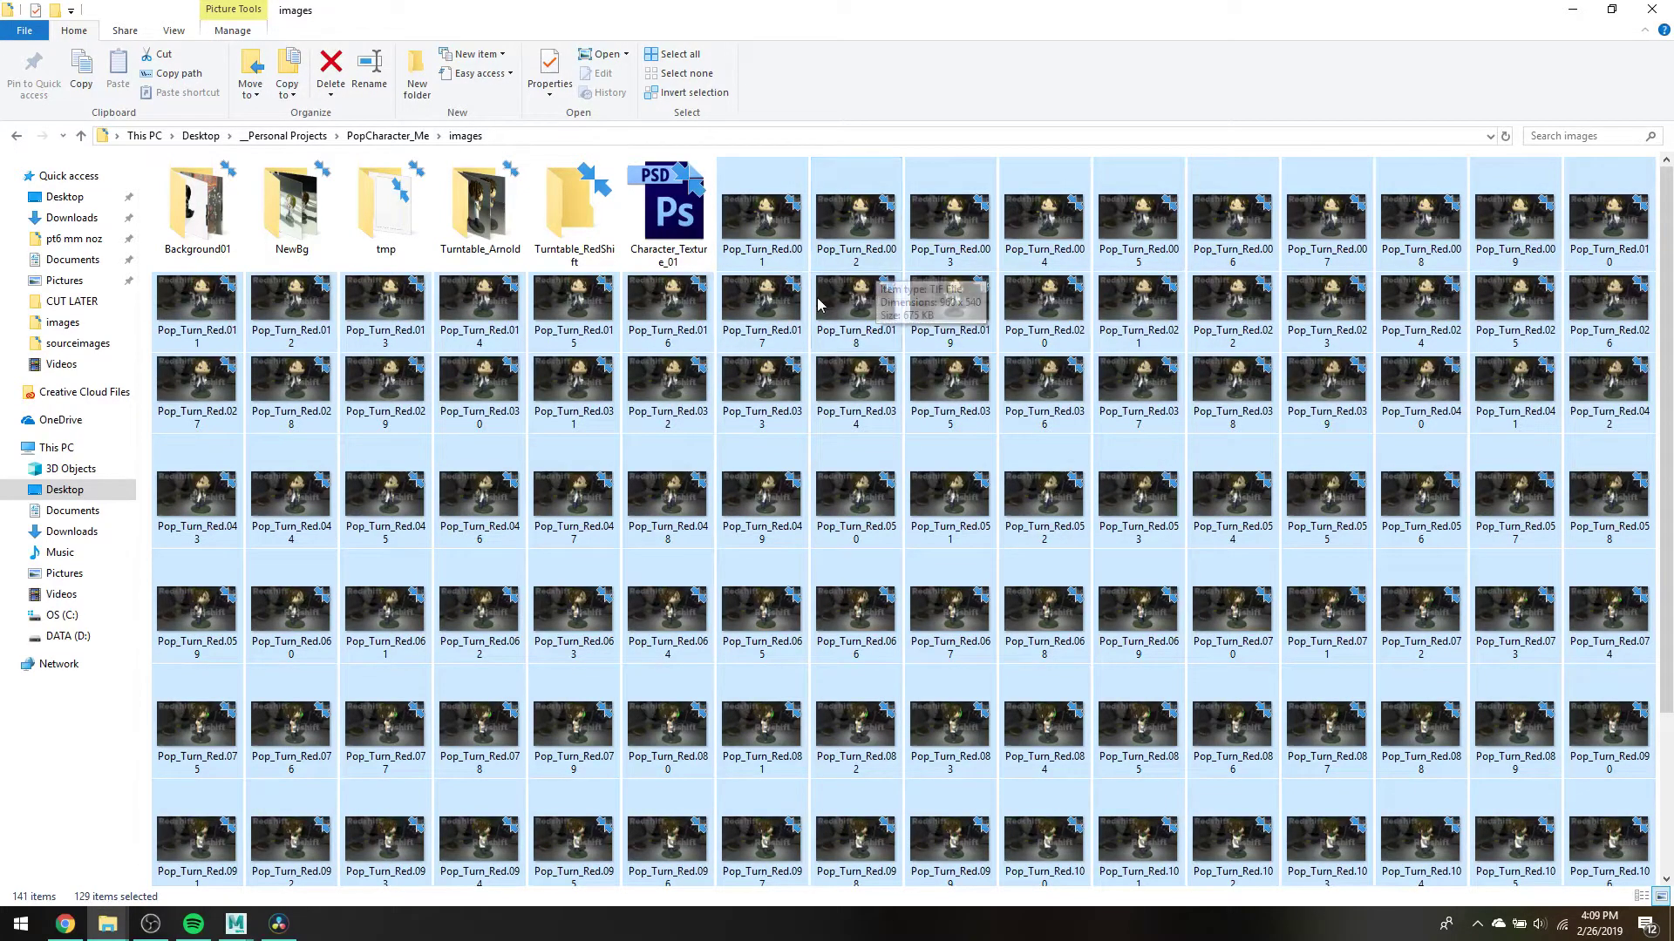
left_click(1052, 235)
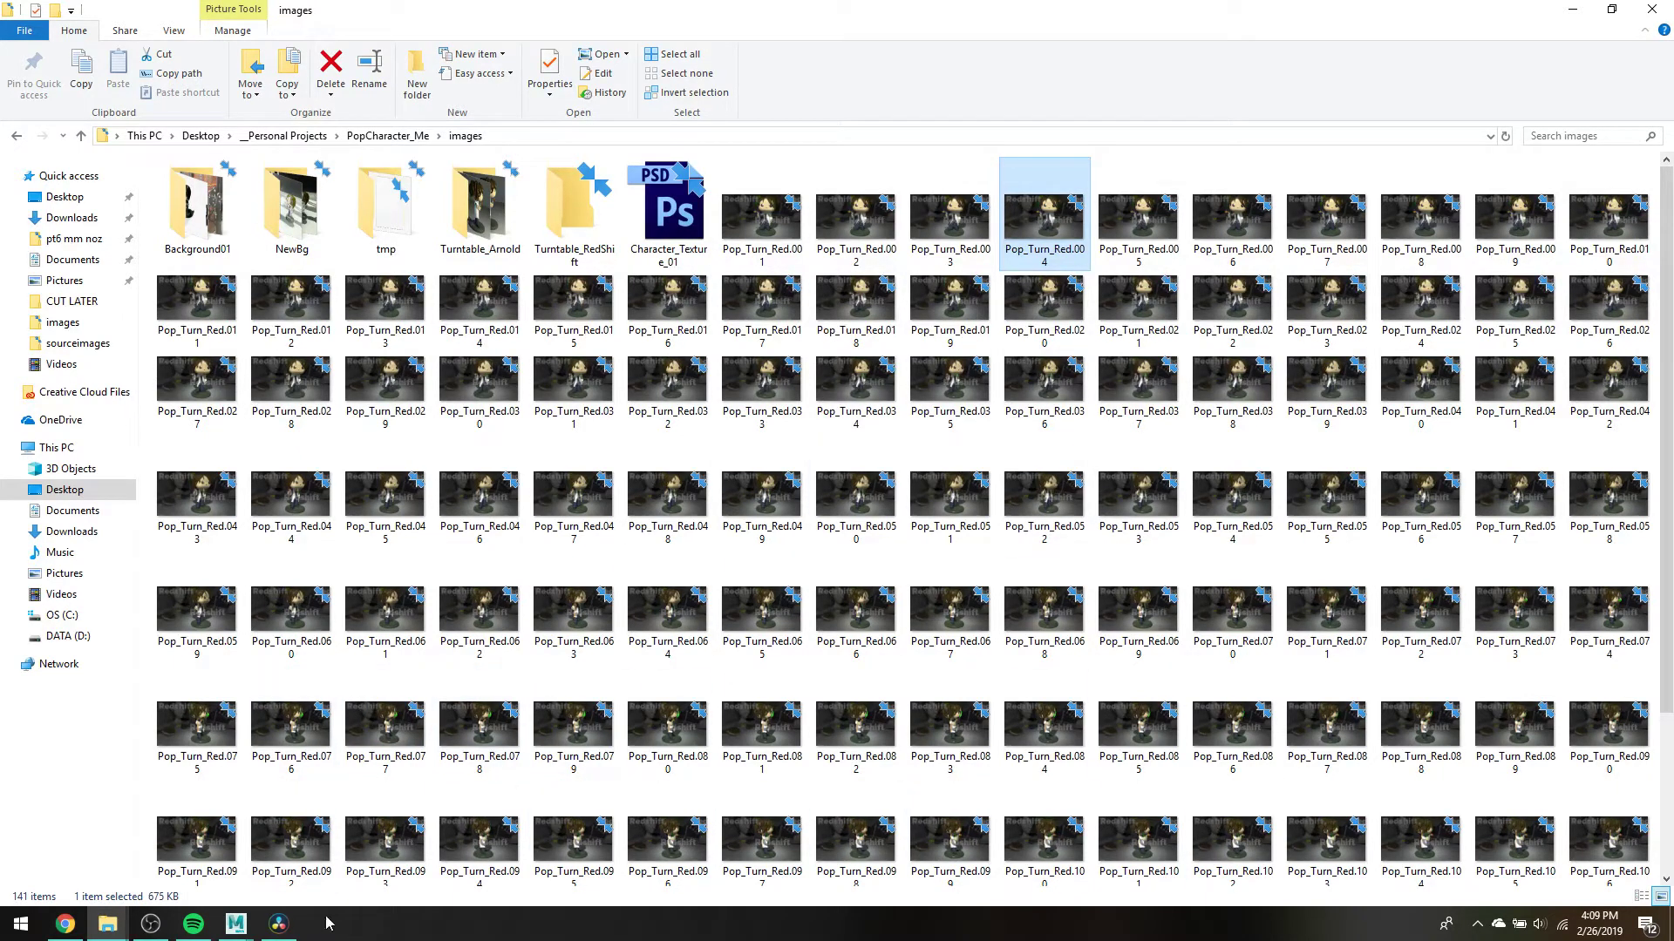
Step: Switch to DaVinci Resolve and import the frames Pop_Turn_Red.001 through Pop_Turn_Red.129 from the images folder as media
left_click(279, 924)
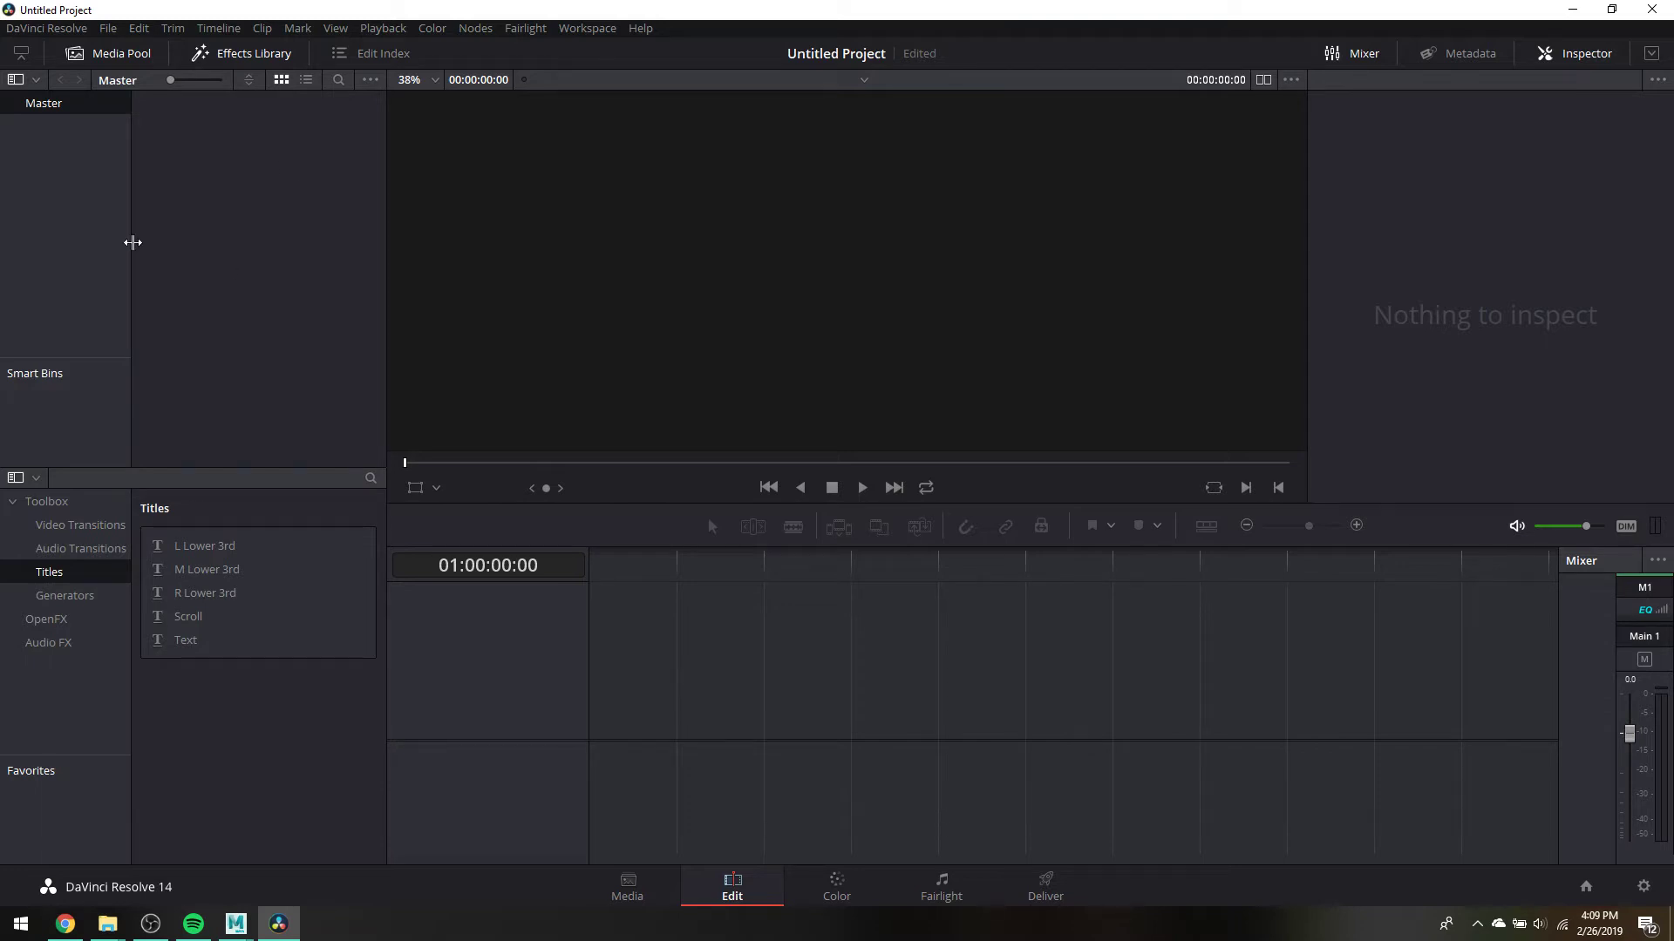
left_click(107, 28)
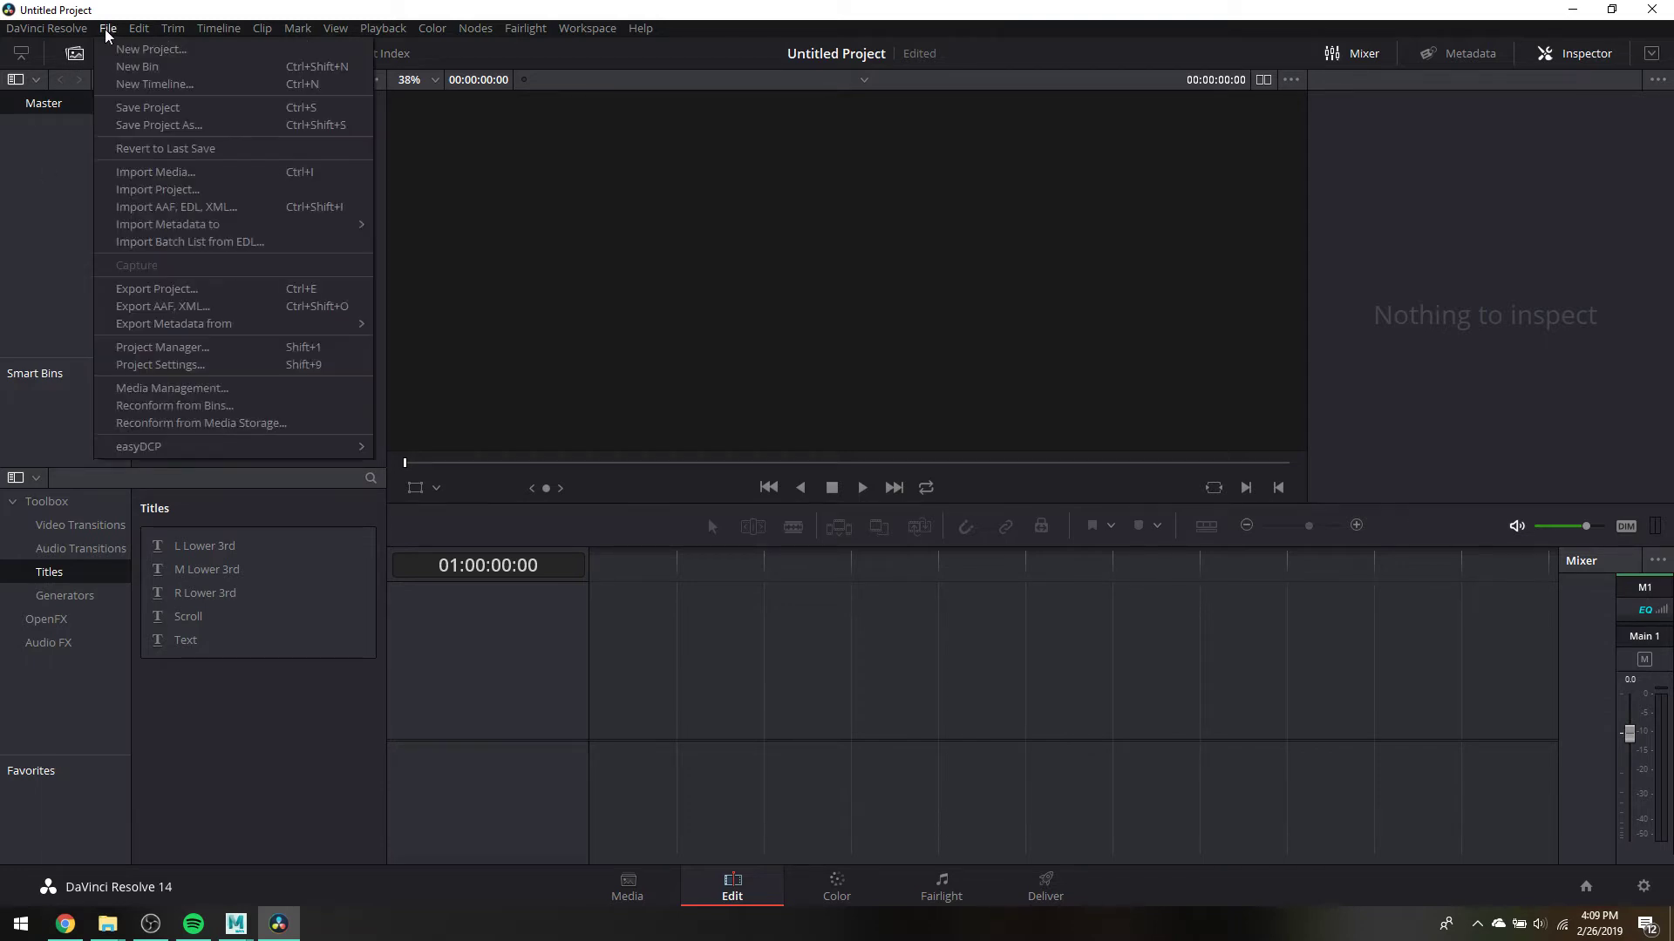
left_click(157, 172)
left_click(751, 213)
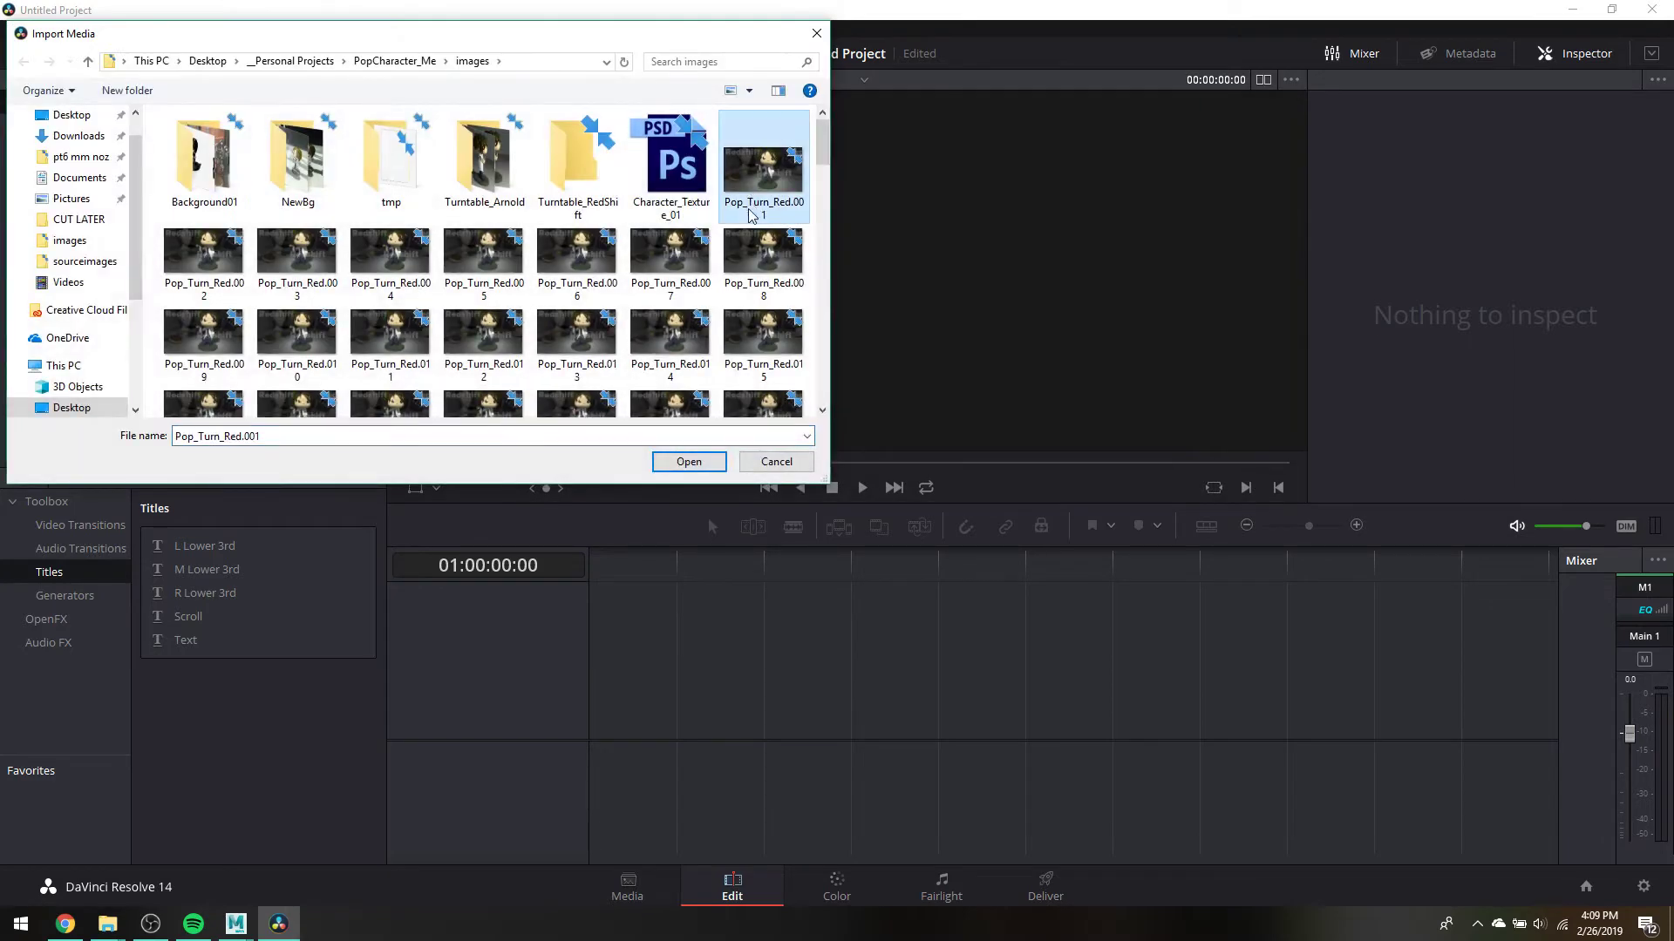
scroll(752, 214, "down", 15)
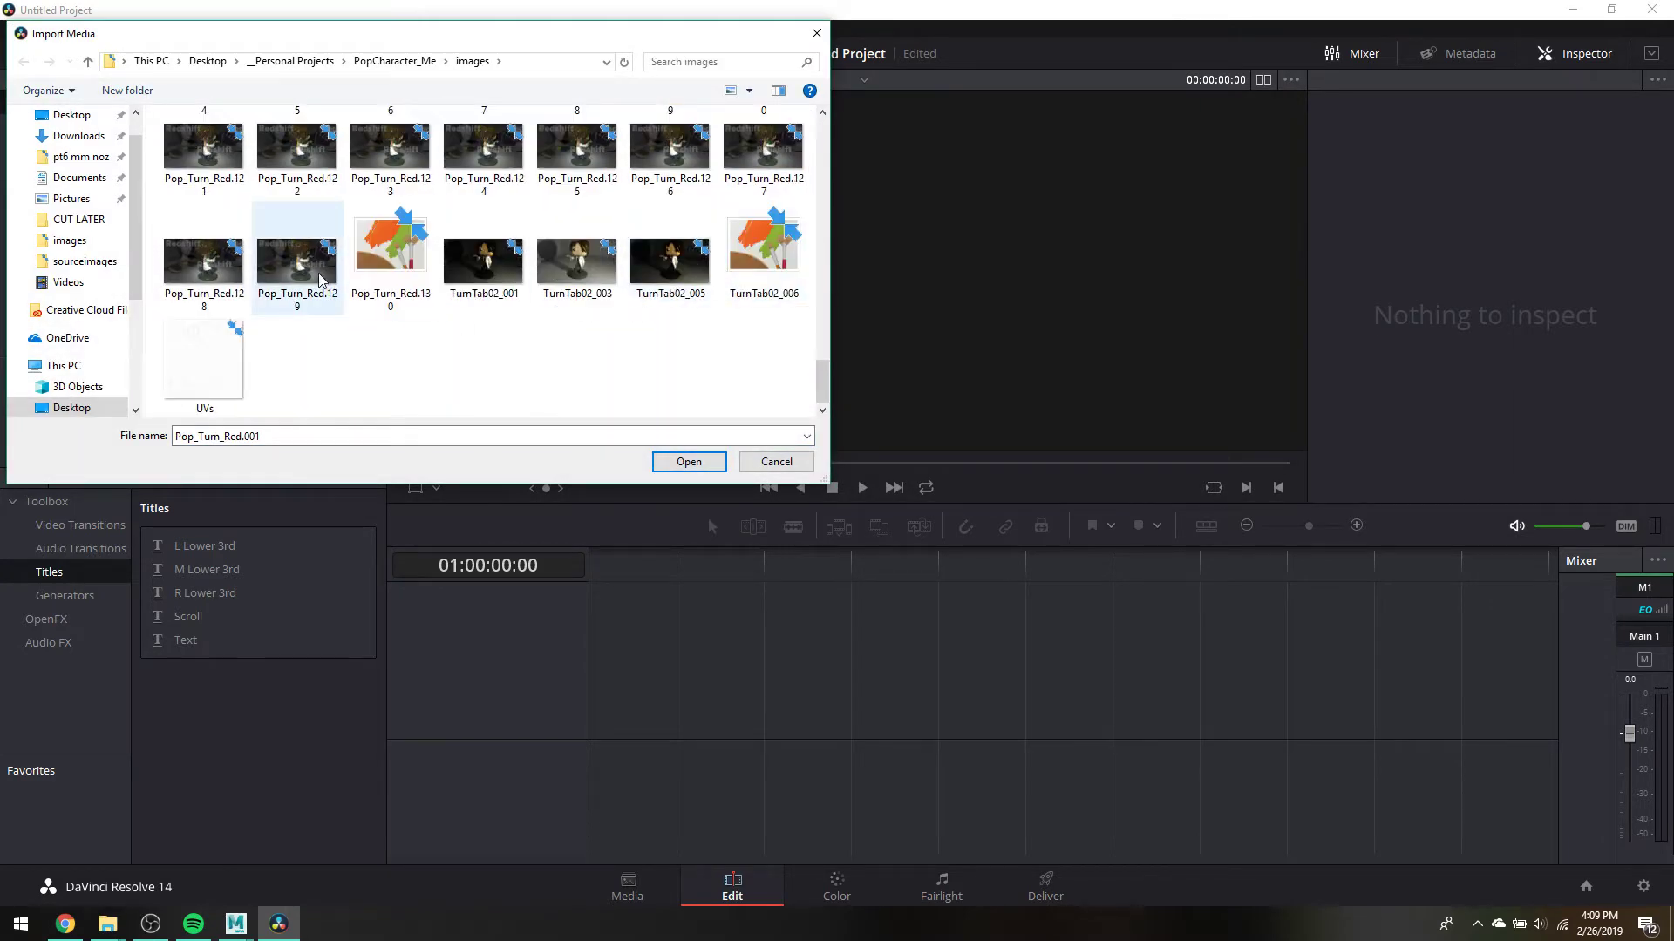
left_click(320, 279, "shift")
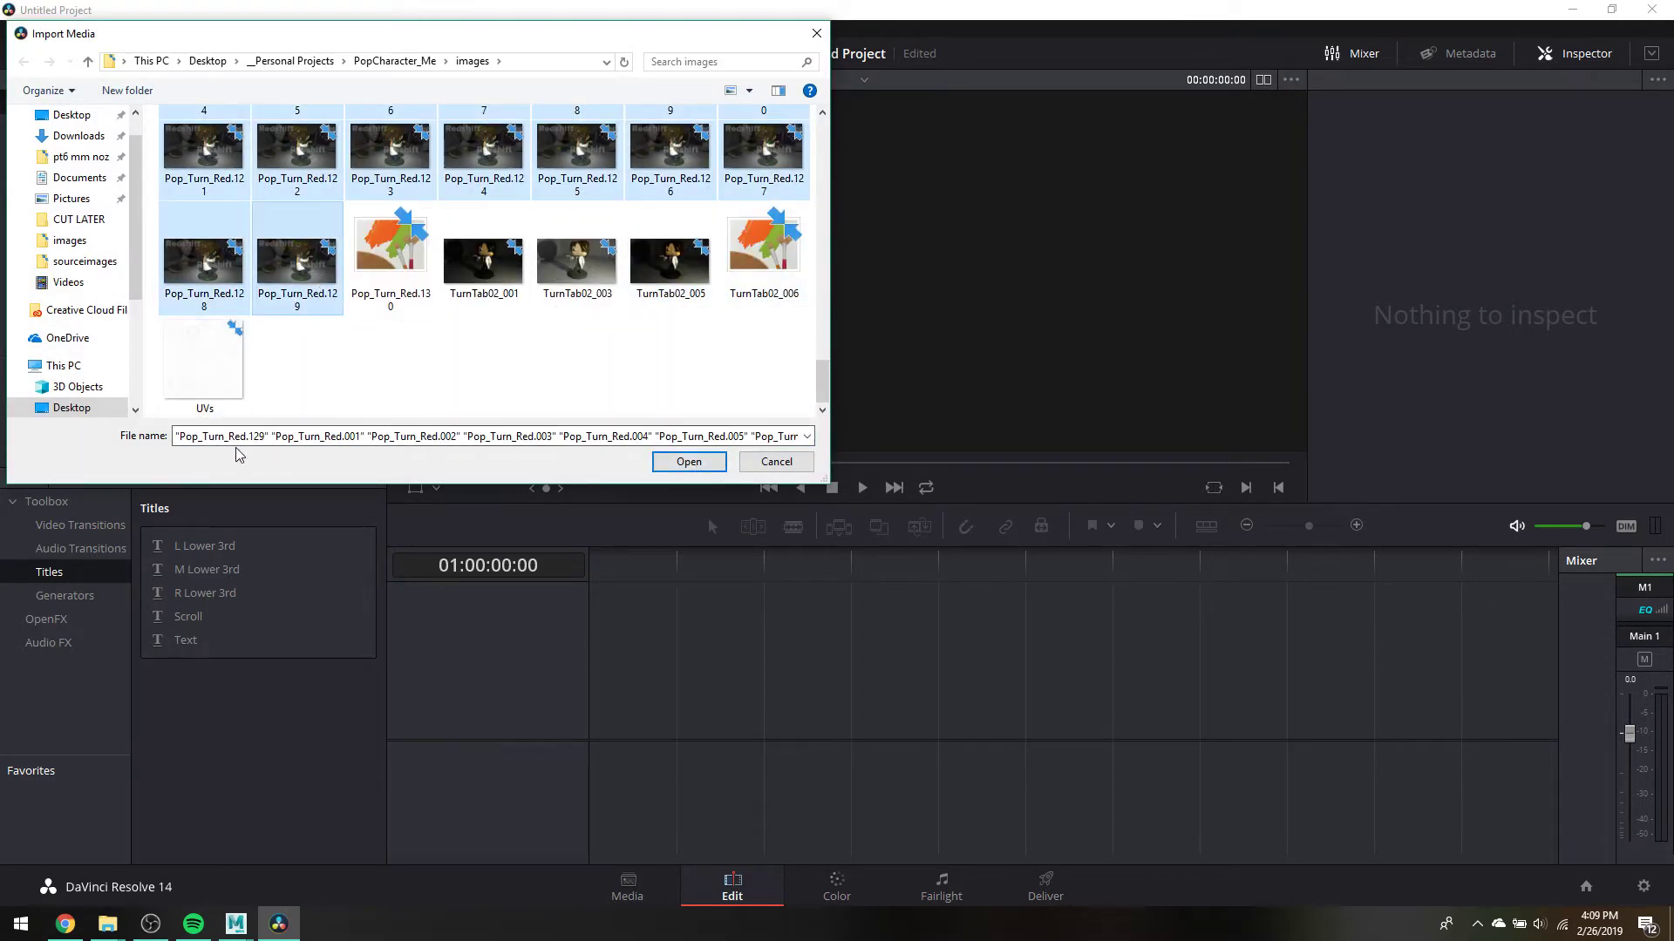
left_click(688, 462)
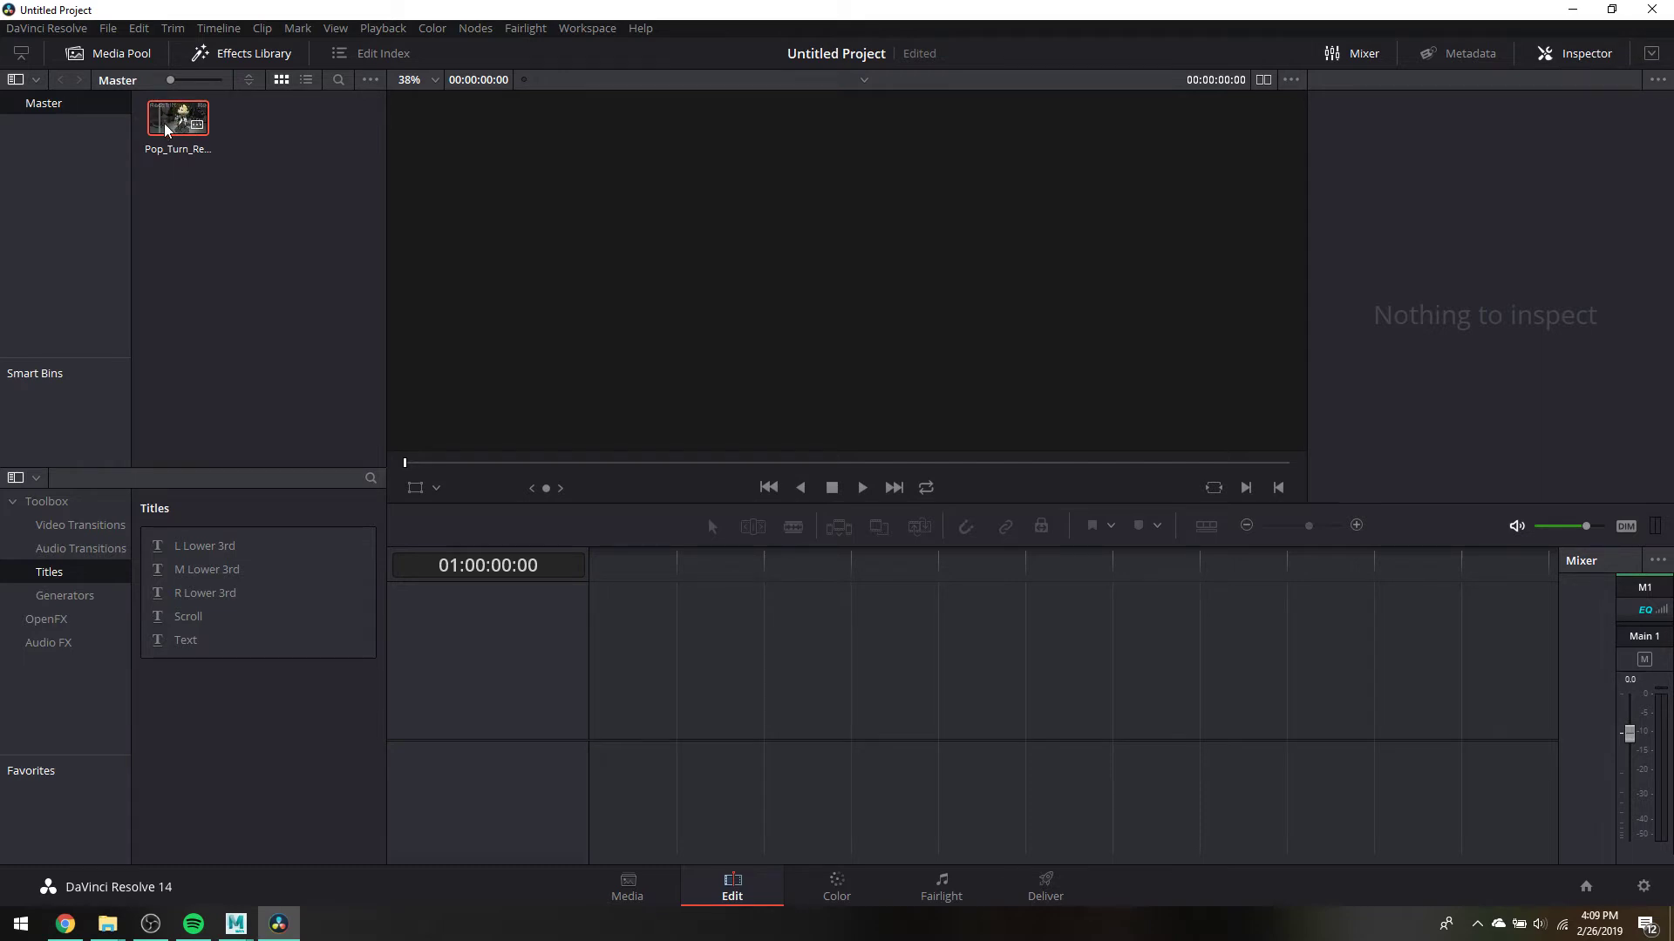
Step: Place the imported Pop_Turn_Red image sequence at the start of a new timeline
left_click_drag(175, 122, 595, 704)
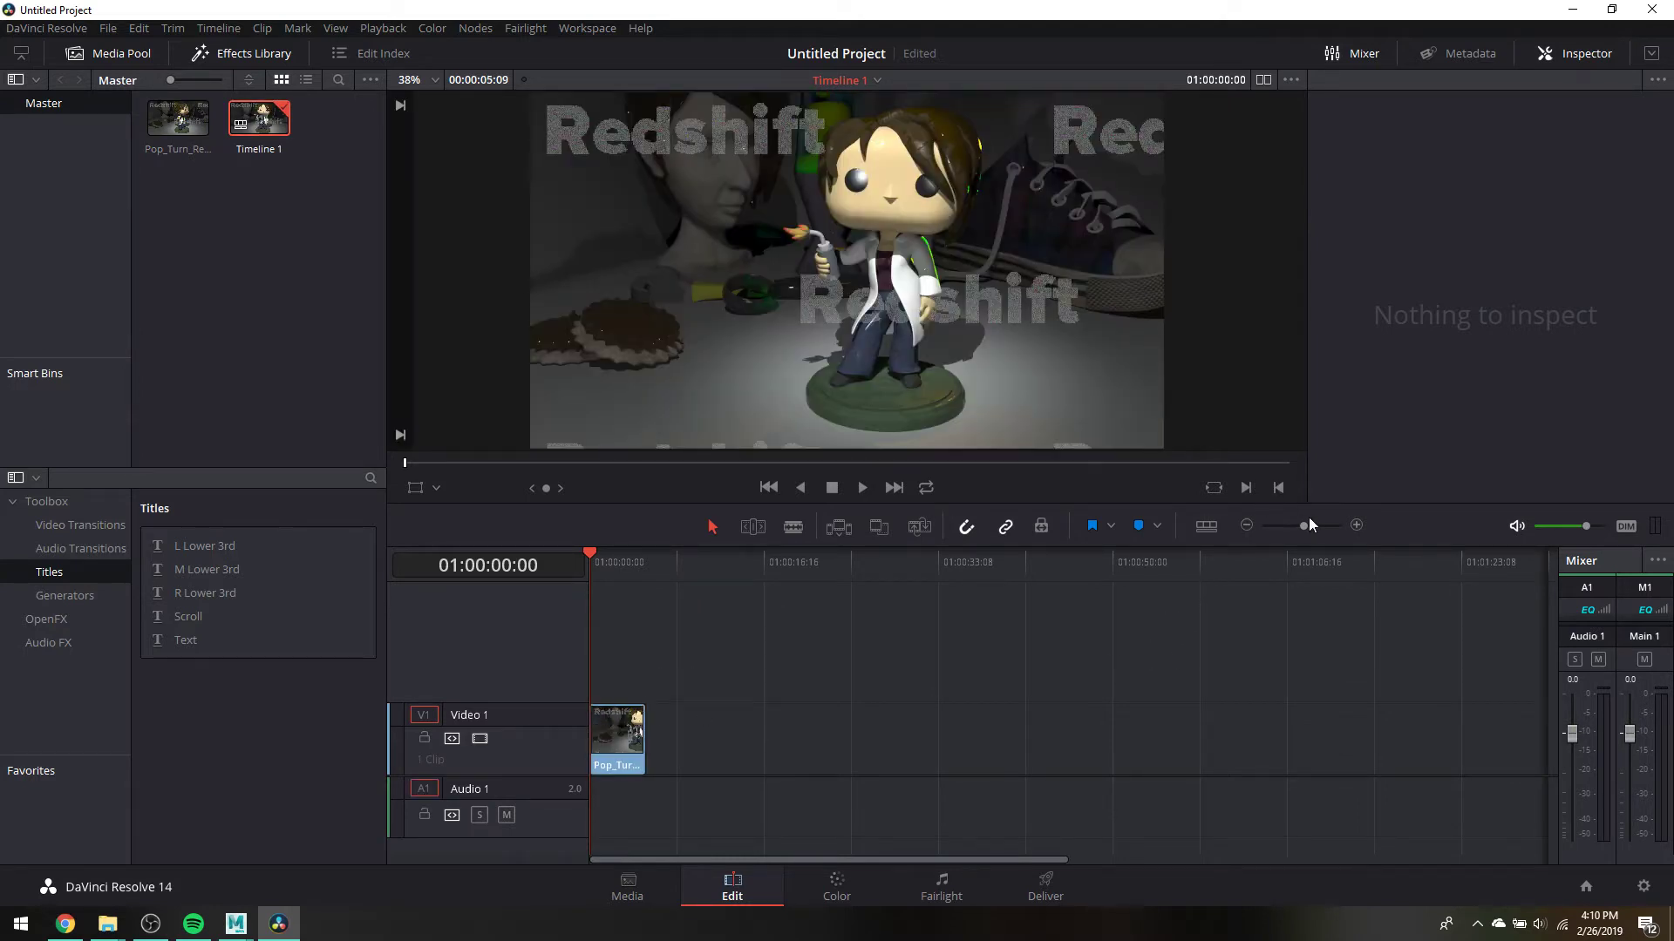
left_click(1356, 524)
left_click(1356, 525)
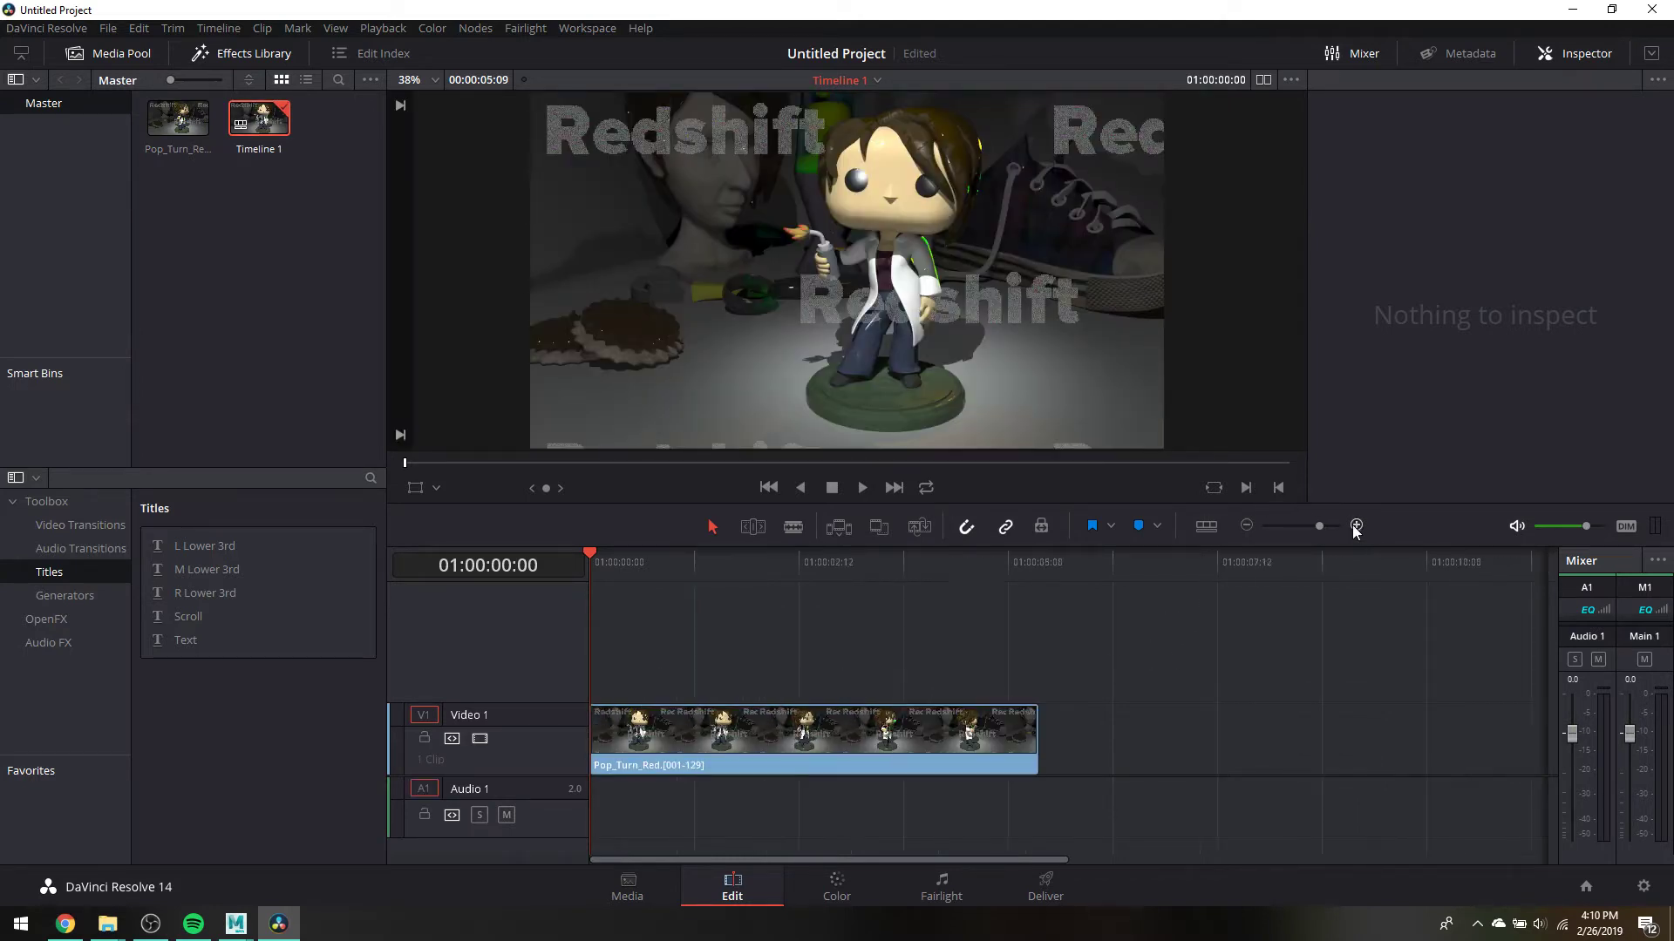
left_click(1356, 525)
Step: Play the turntable clip through on the timeline, and replay it from the beginning
left_click(861, 491)
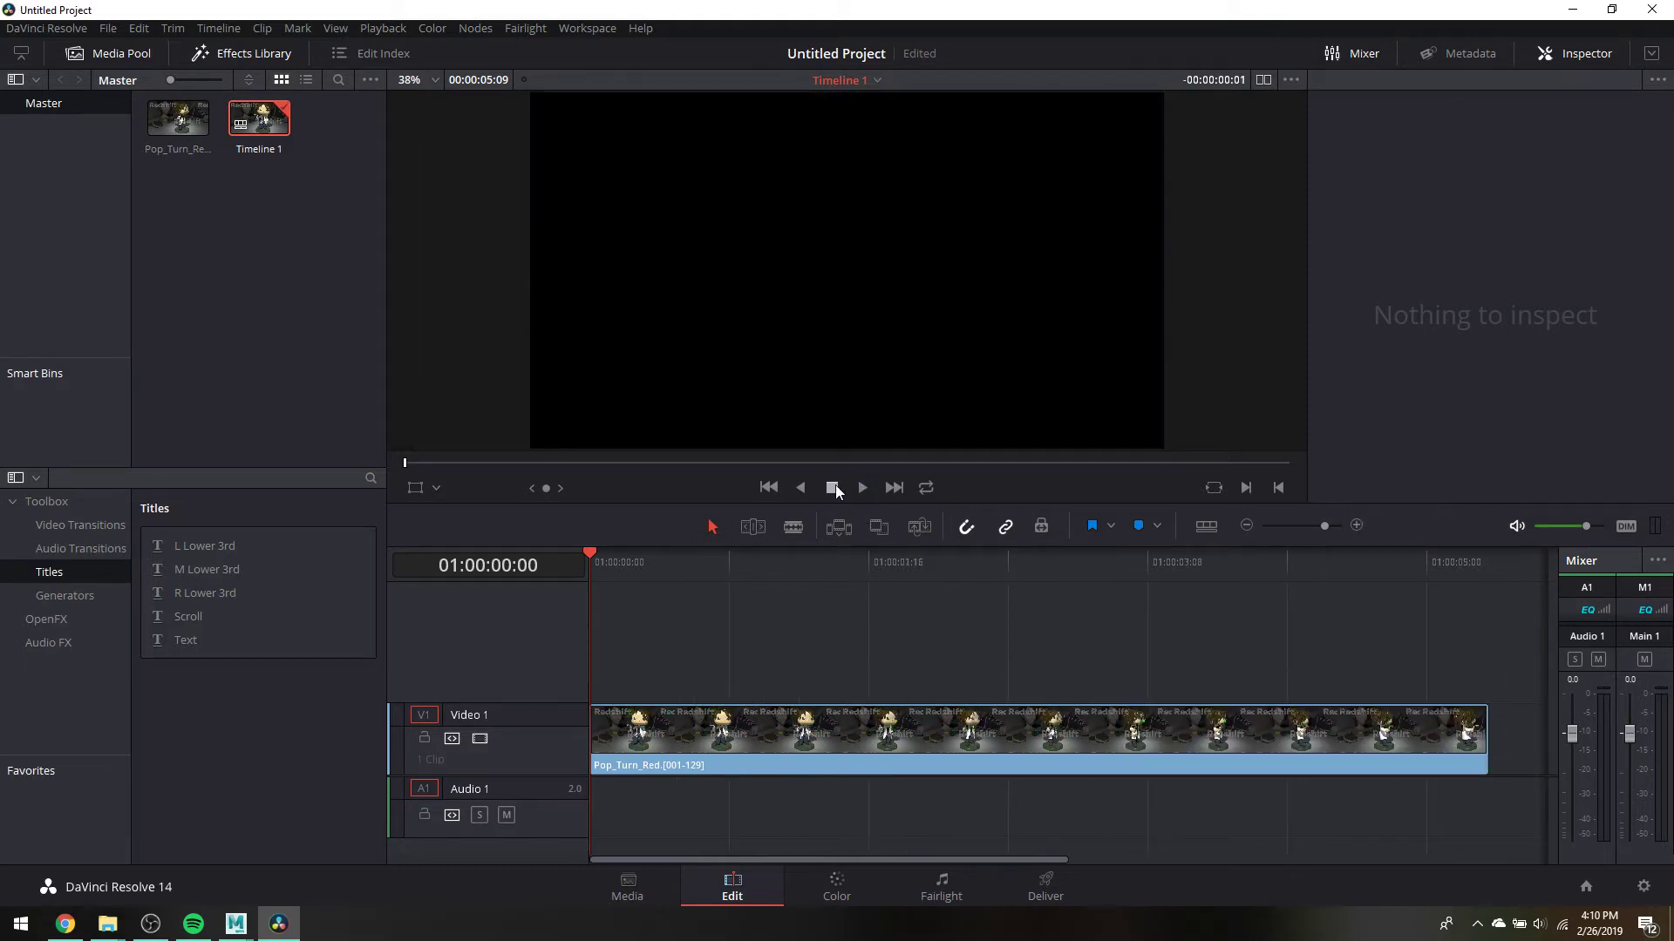
left_click(863, 488)
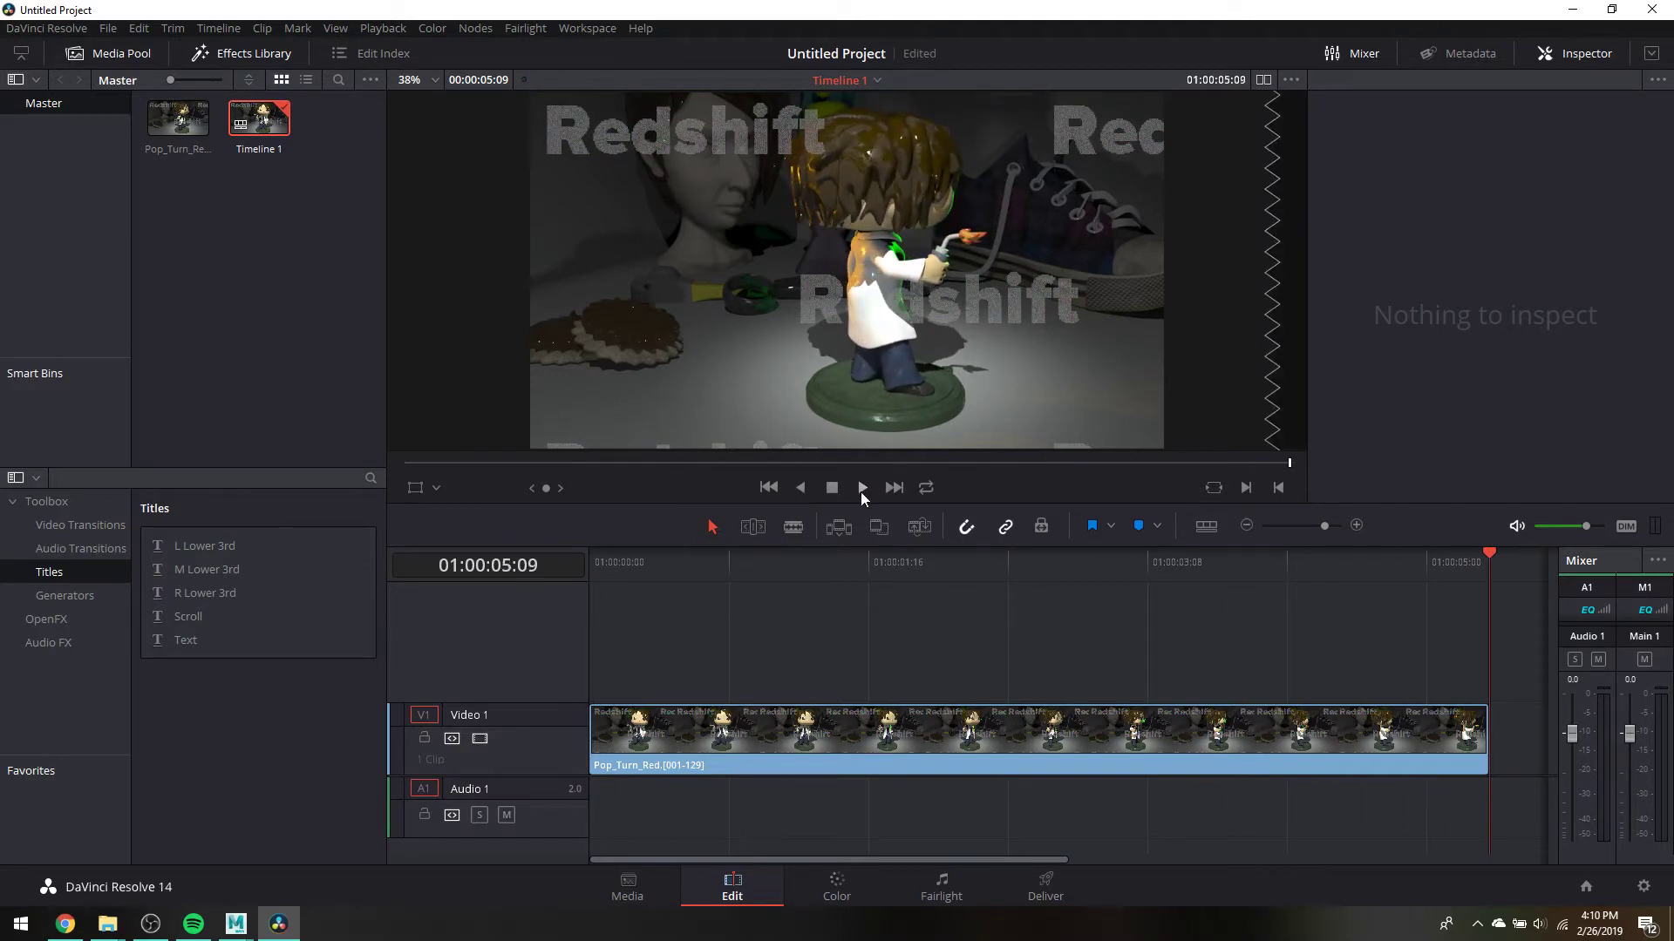
left_click_drag(645, 741, 551, 744)
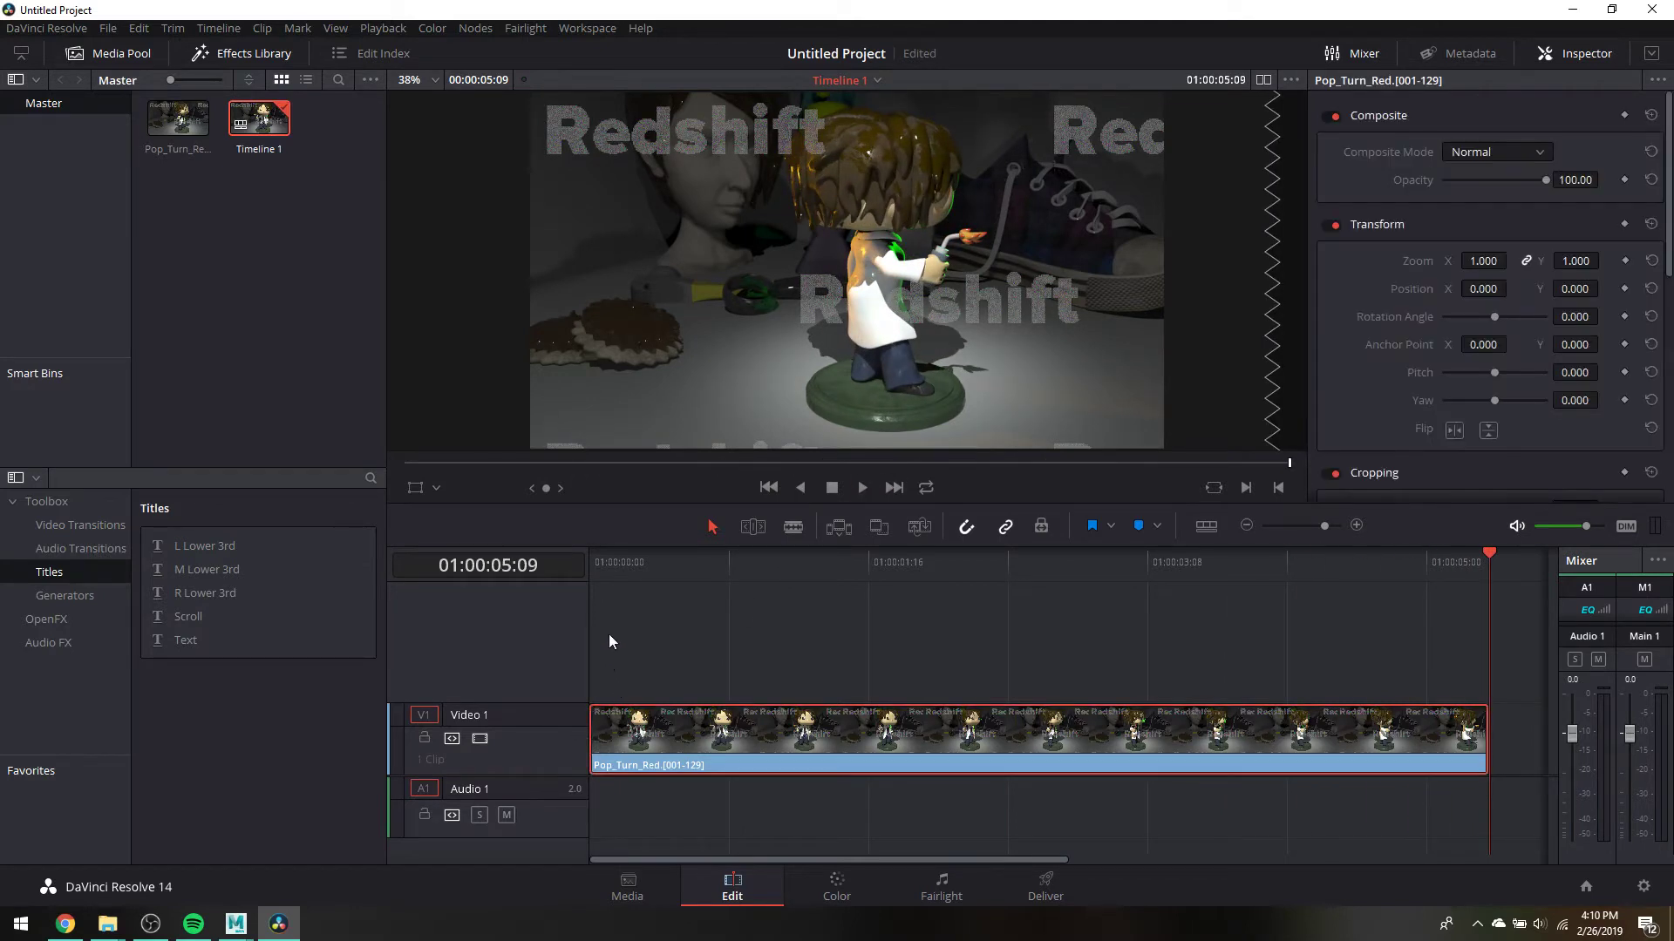
key("Home")
left_click(861, 486)
Step: Go to the Deliver page and set the export codec to H.264, keeping the QuickTime format
left_click(1068, 887)
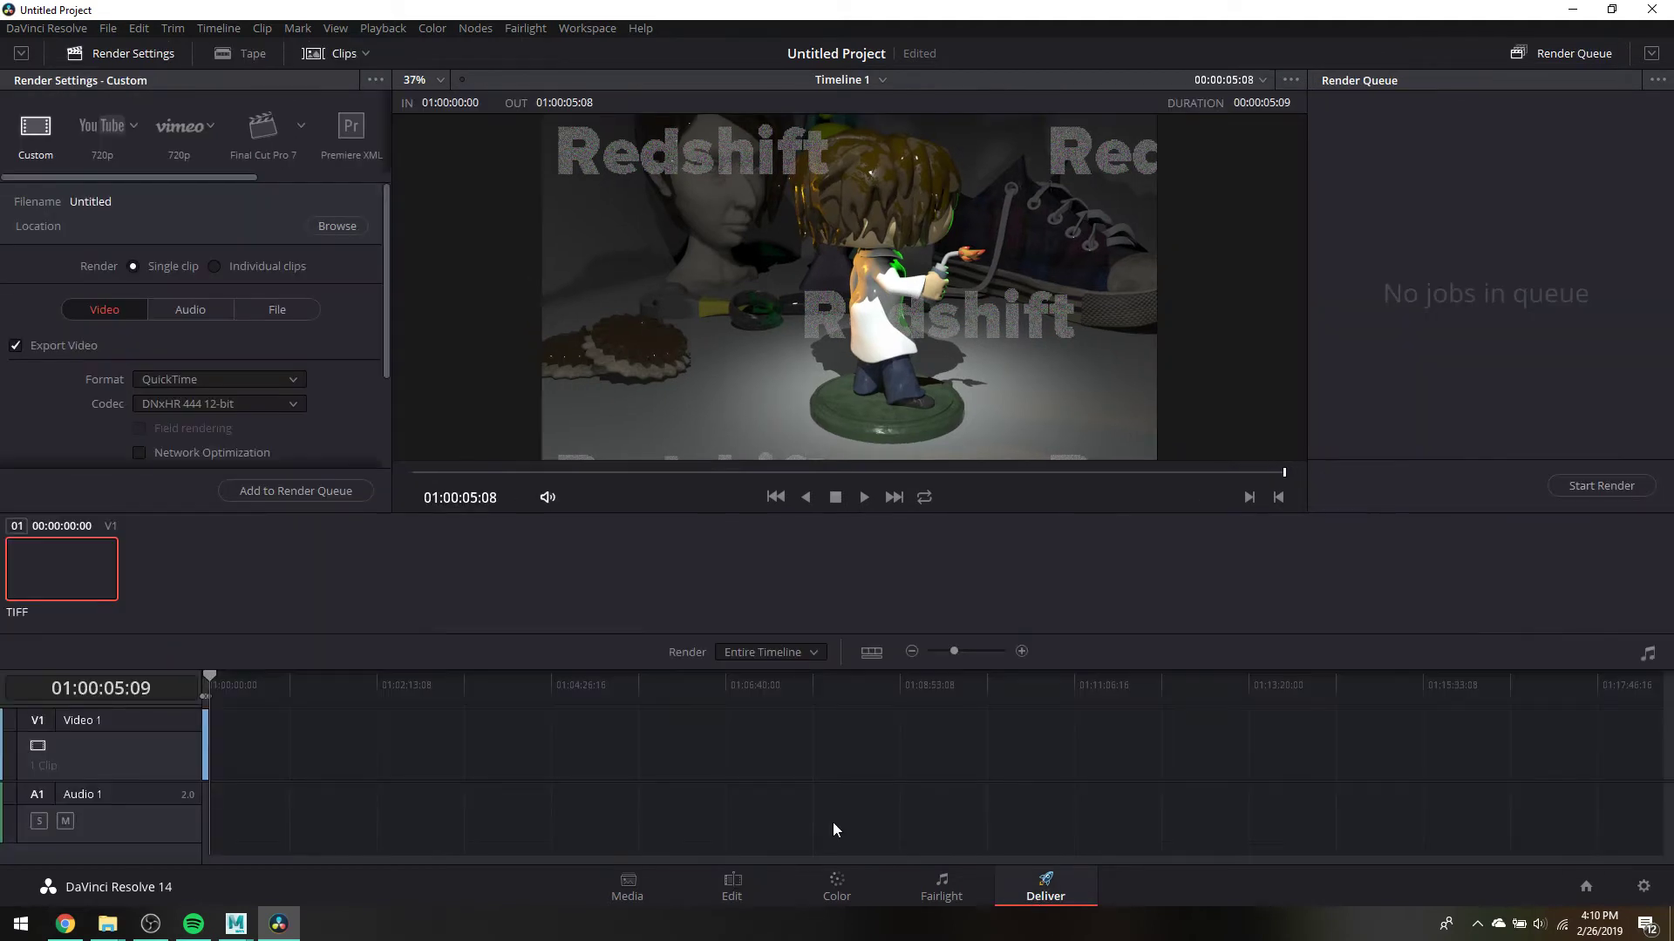
left_click(260, 384)
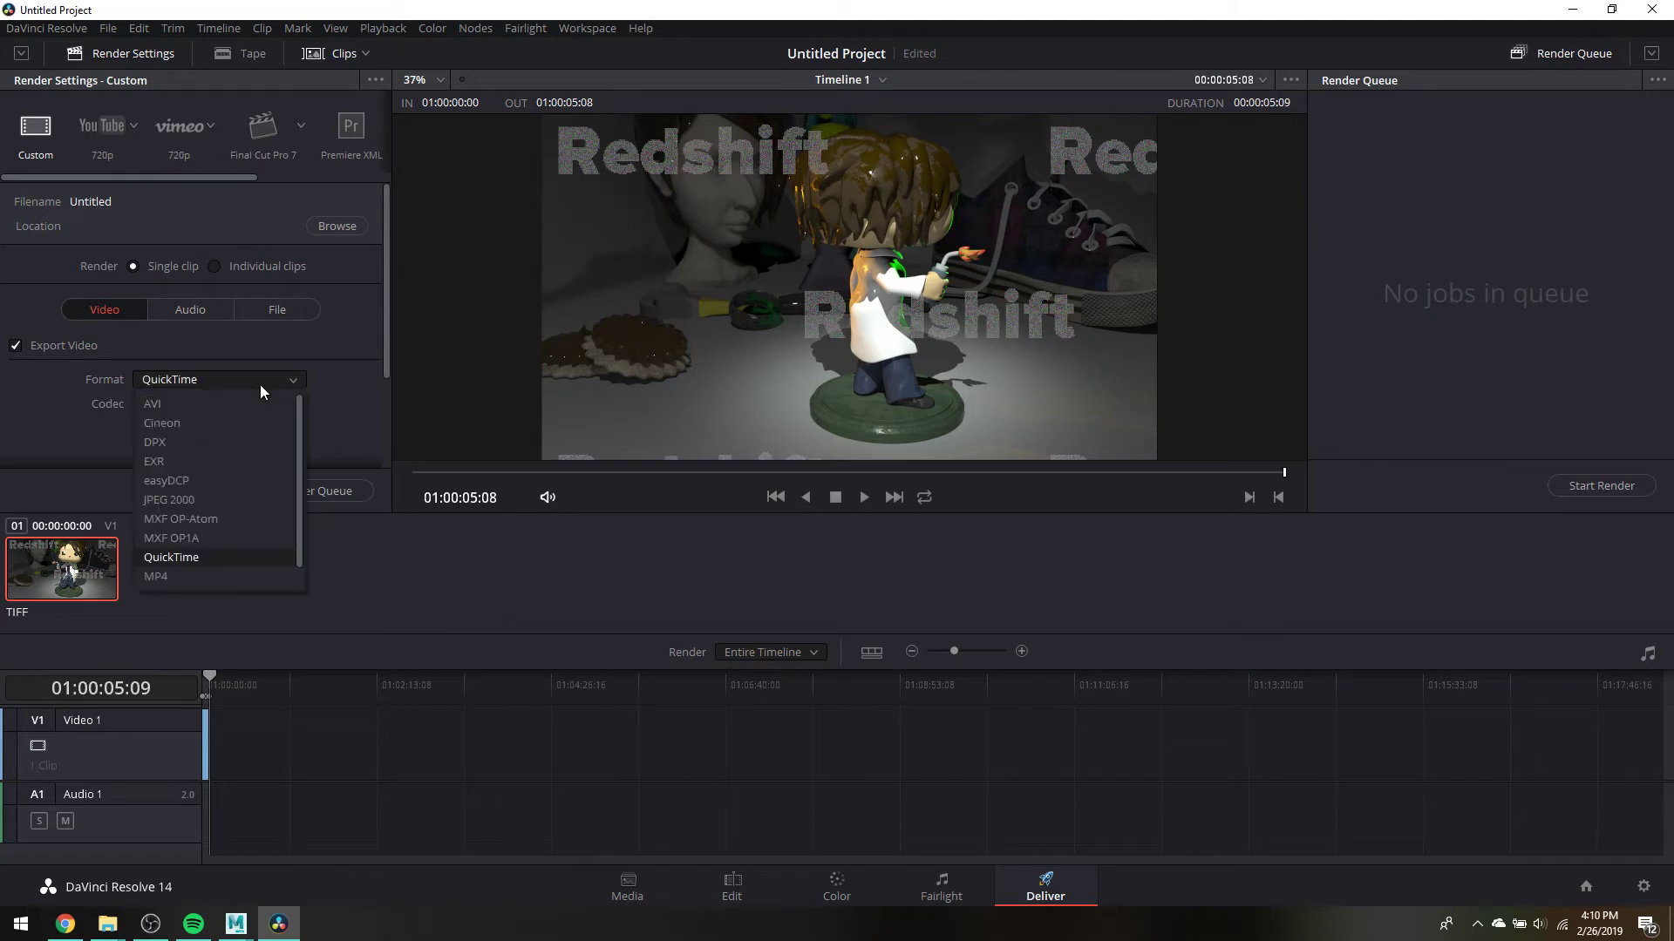
left_click(332, 346)
scroll(337, 359, "down", 2)
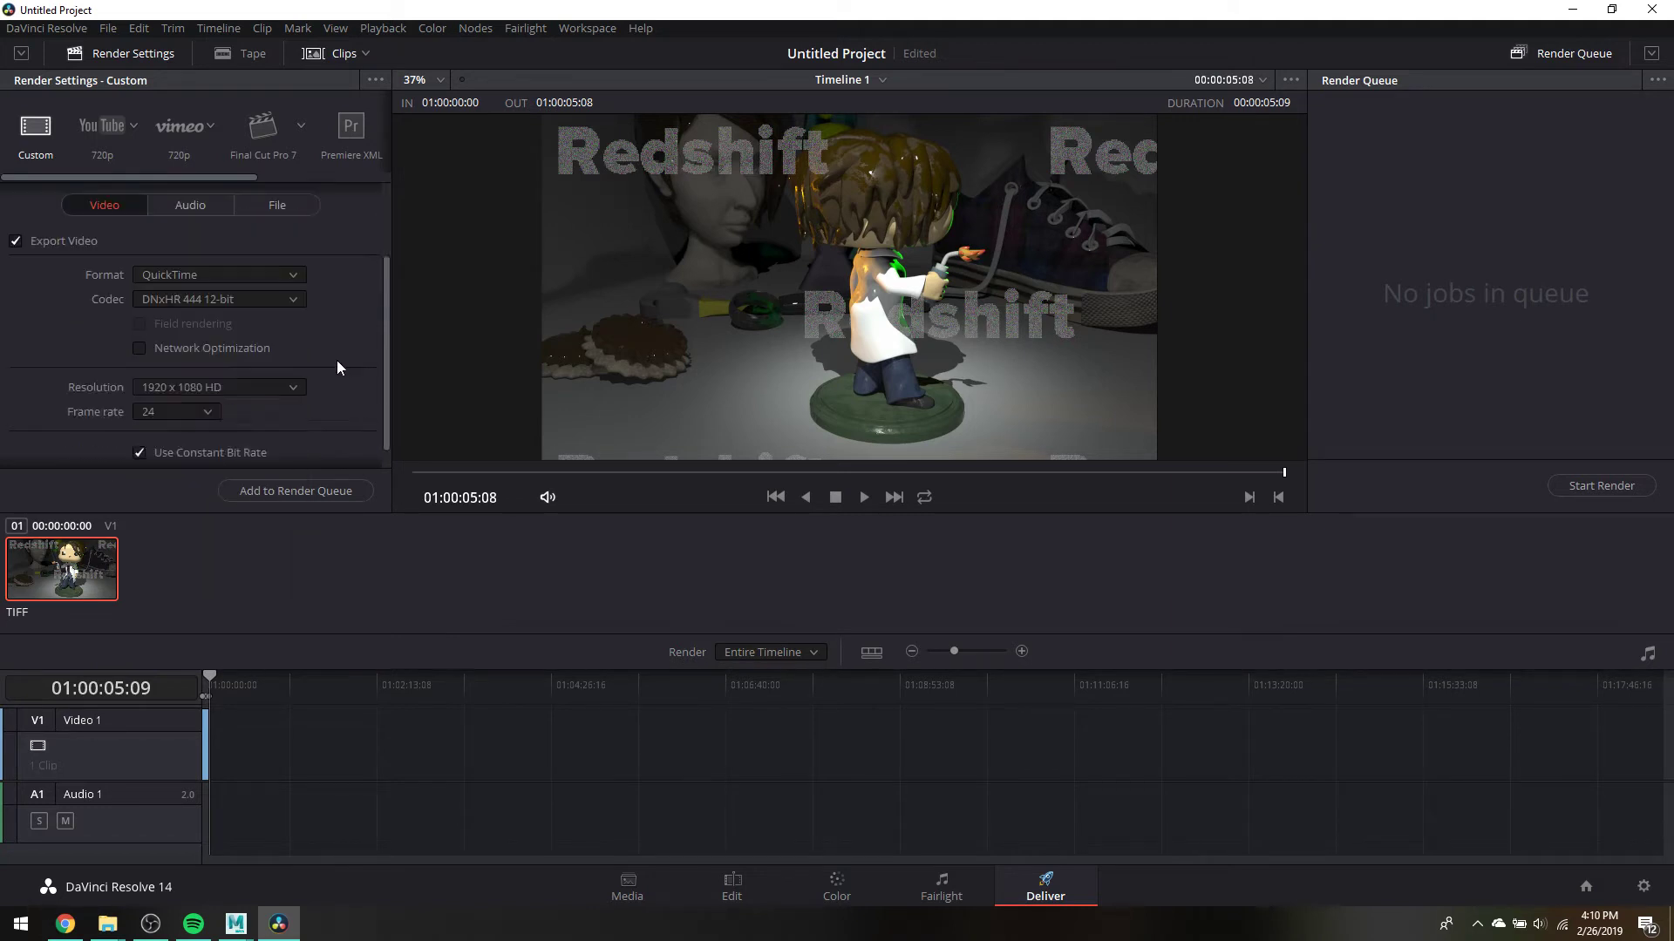
left_click(201, 299)
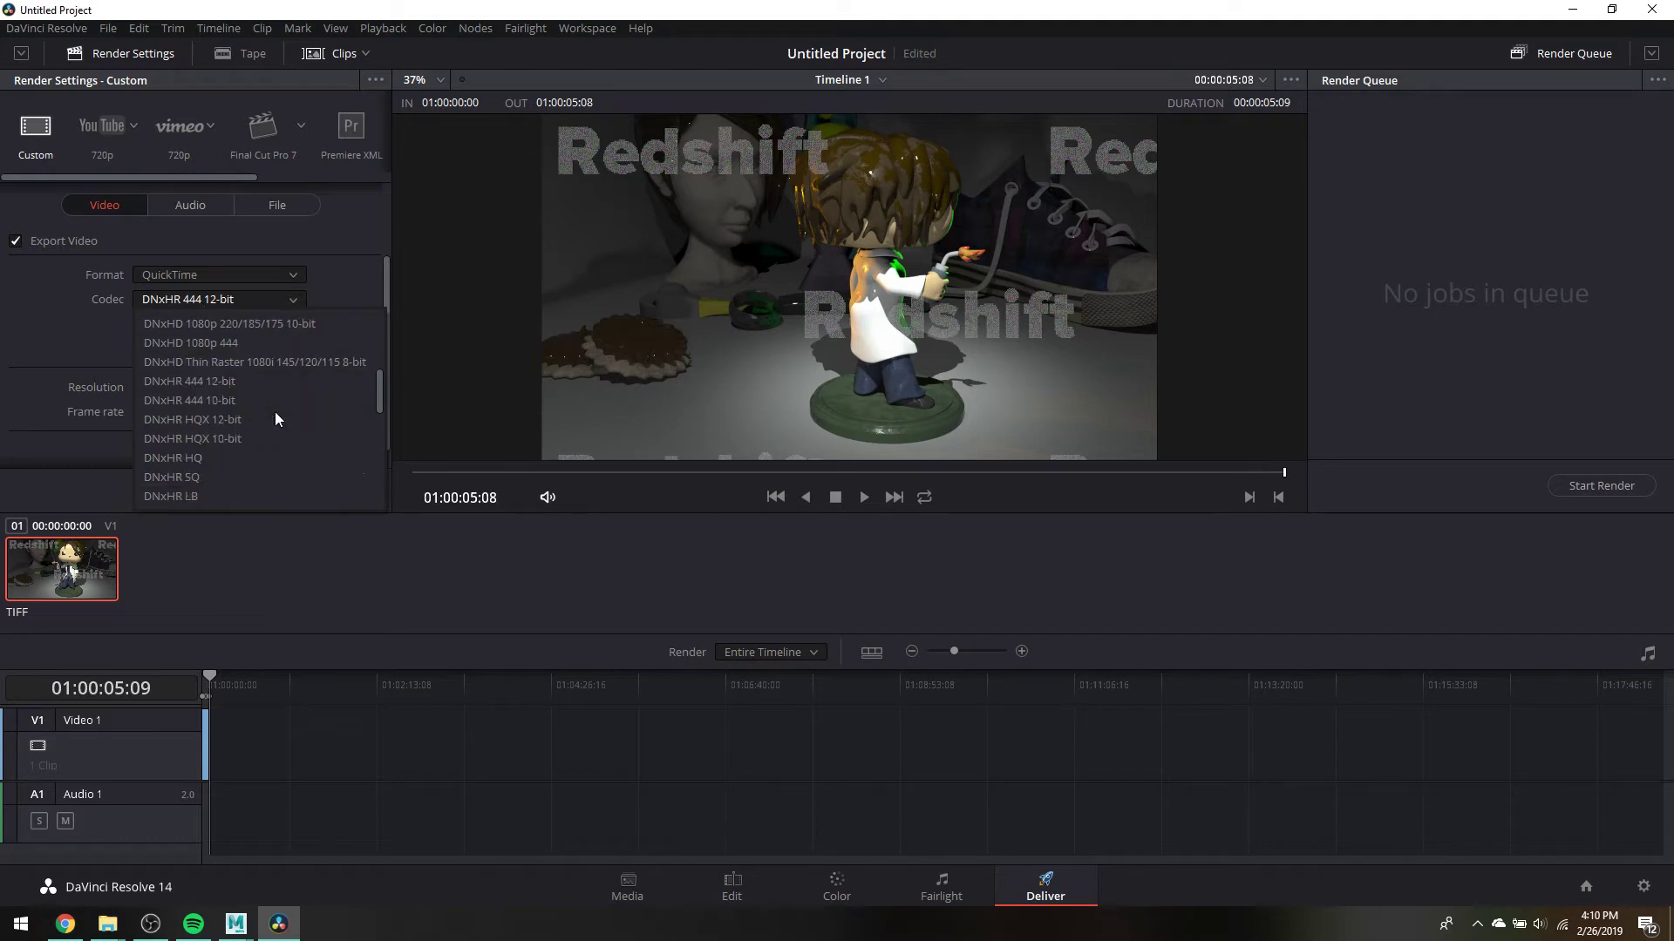
scroll(274, 412, "down", 5)
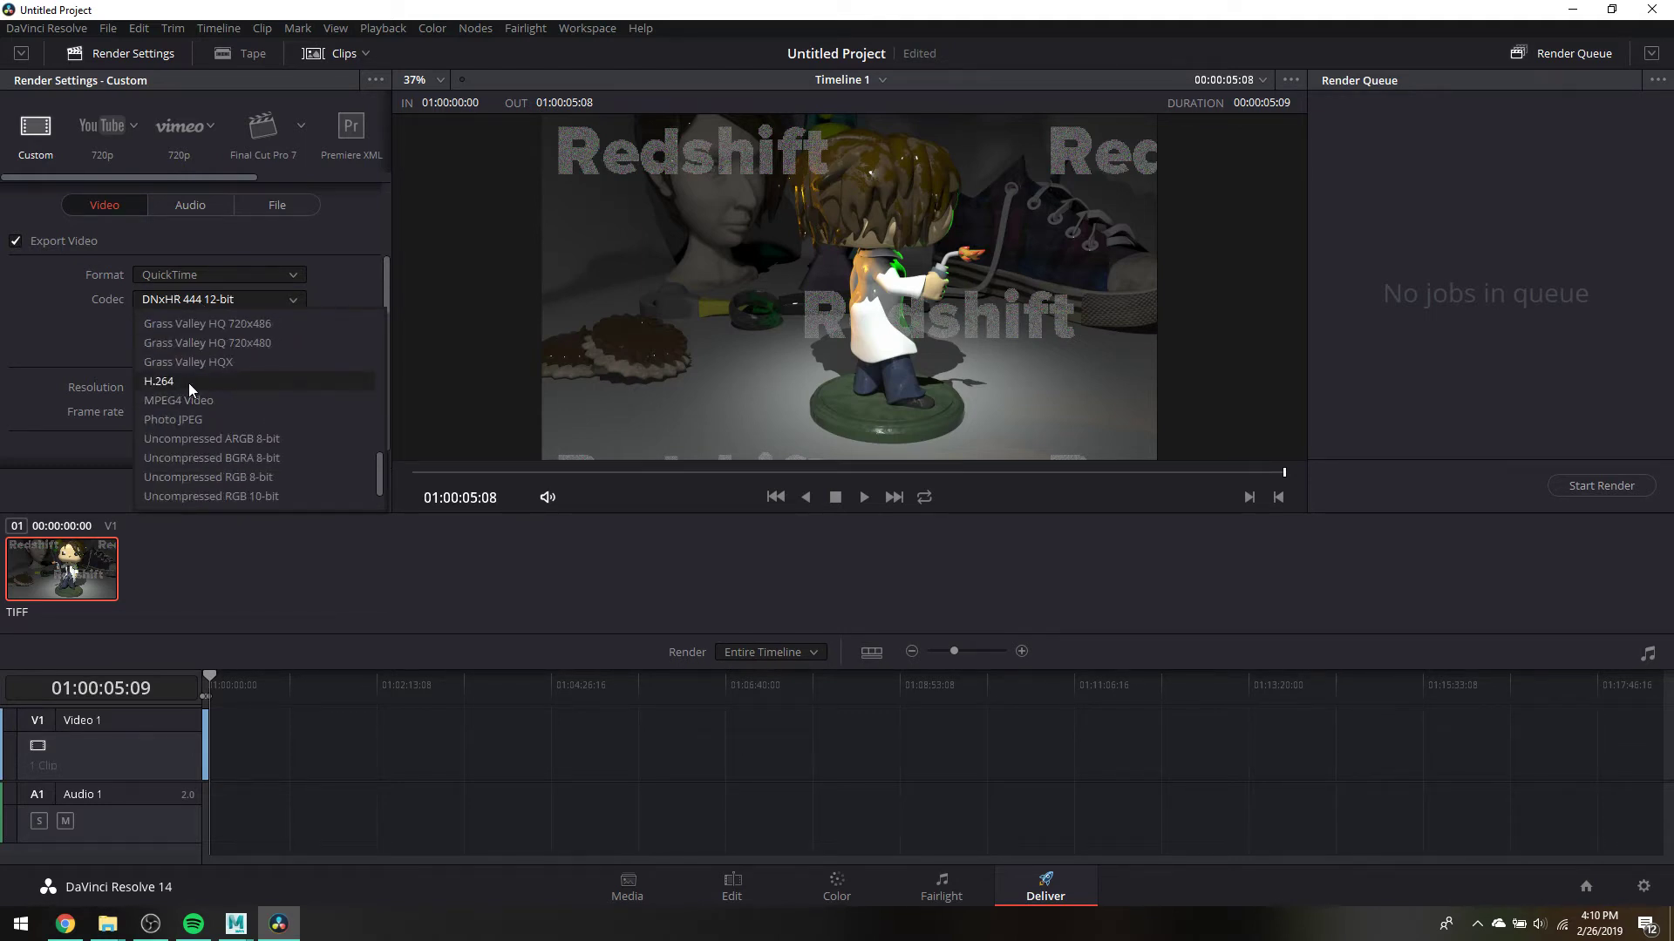
left_click(190, 383)
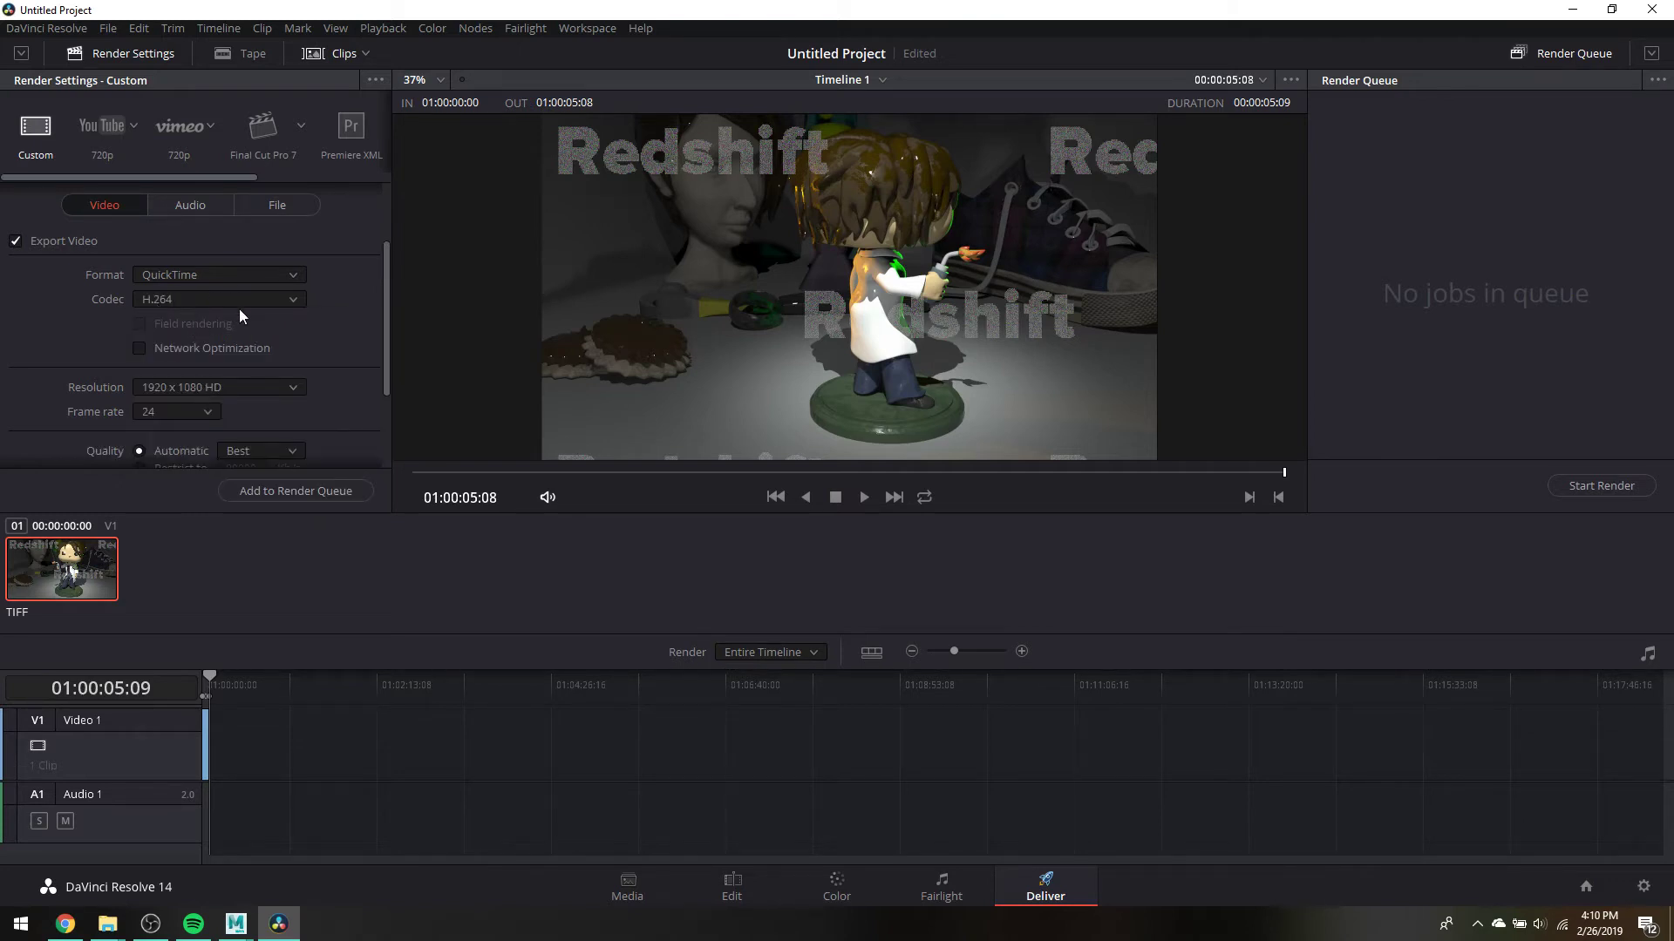
Step: Review the export's resolution, frame rate and quality options, keeping 1920 x 1080 HD, 24 fps and Best quality
left_click(293, 388)
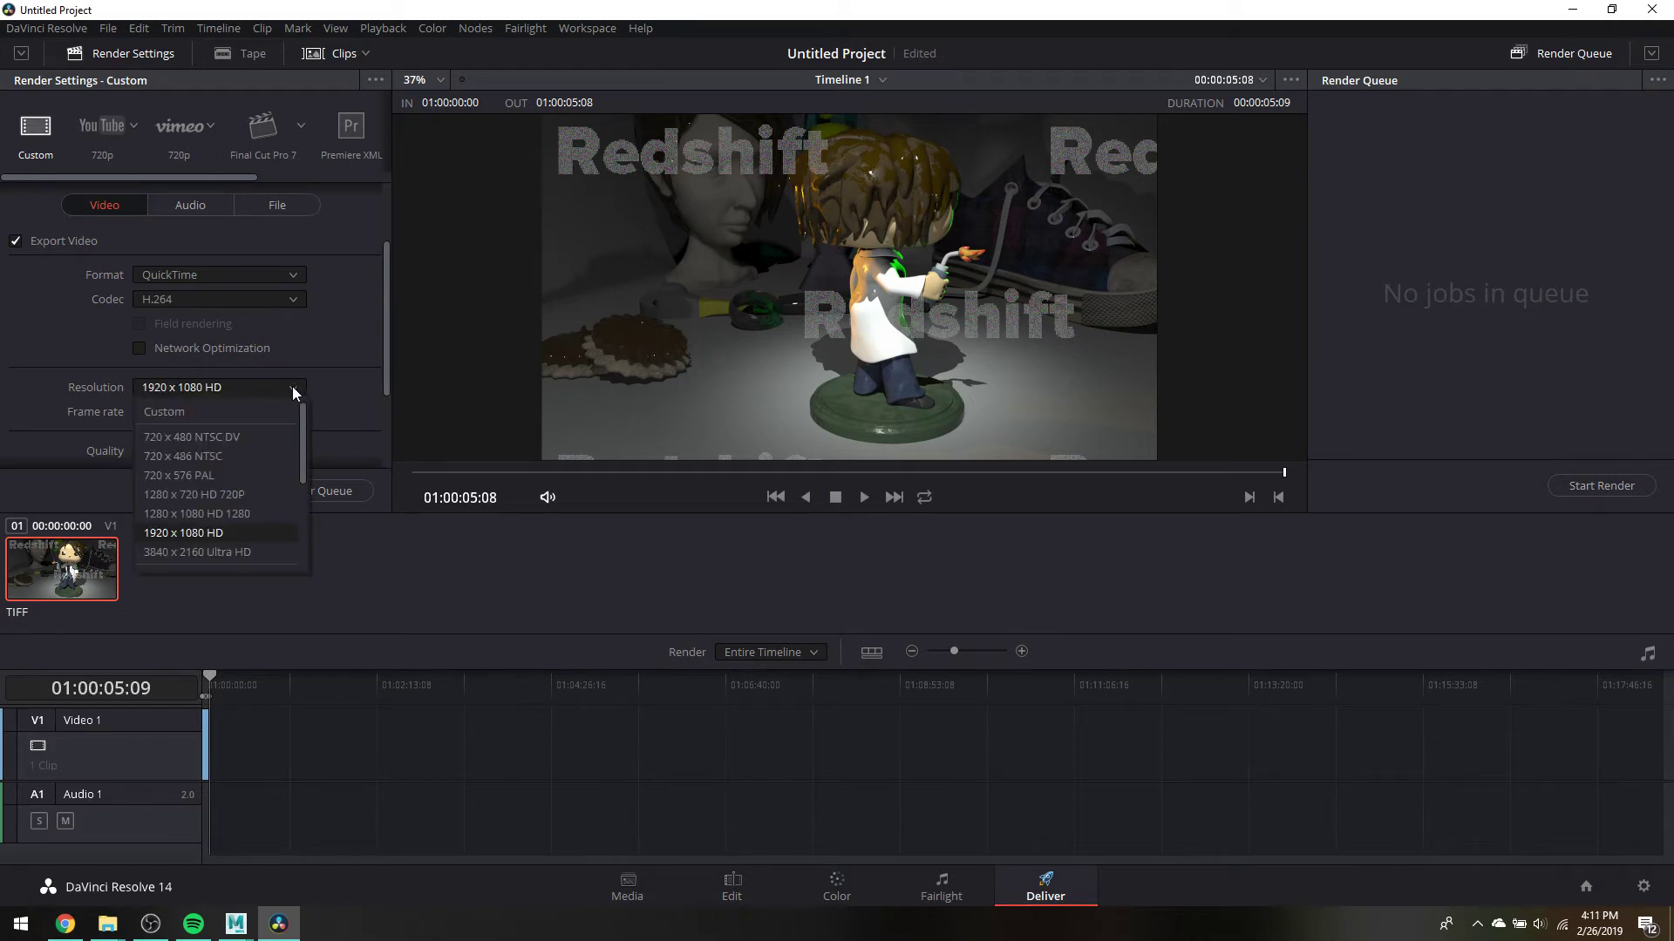
scroll(228, 458, "down", 2)
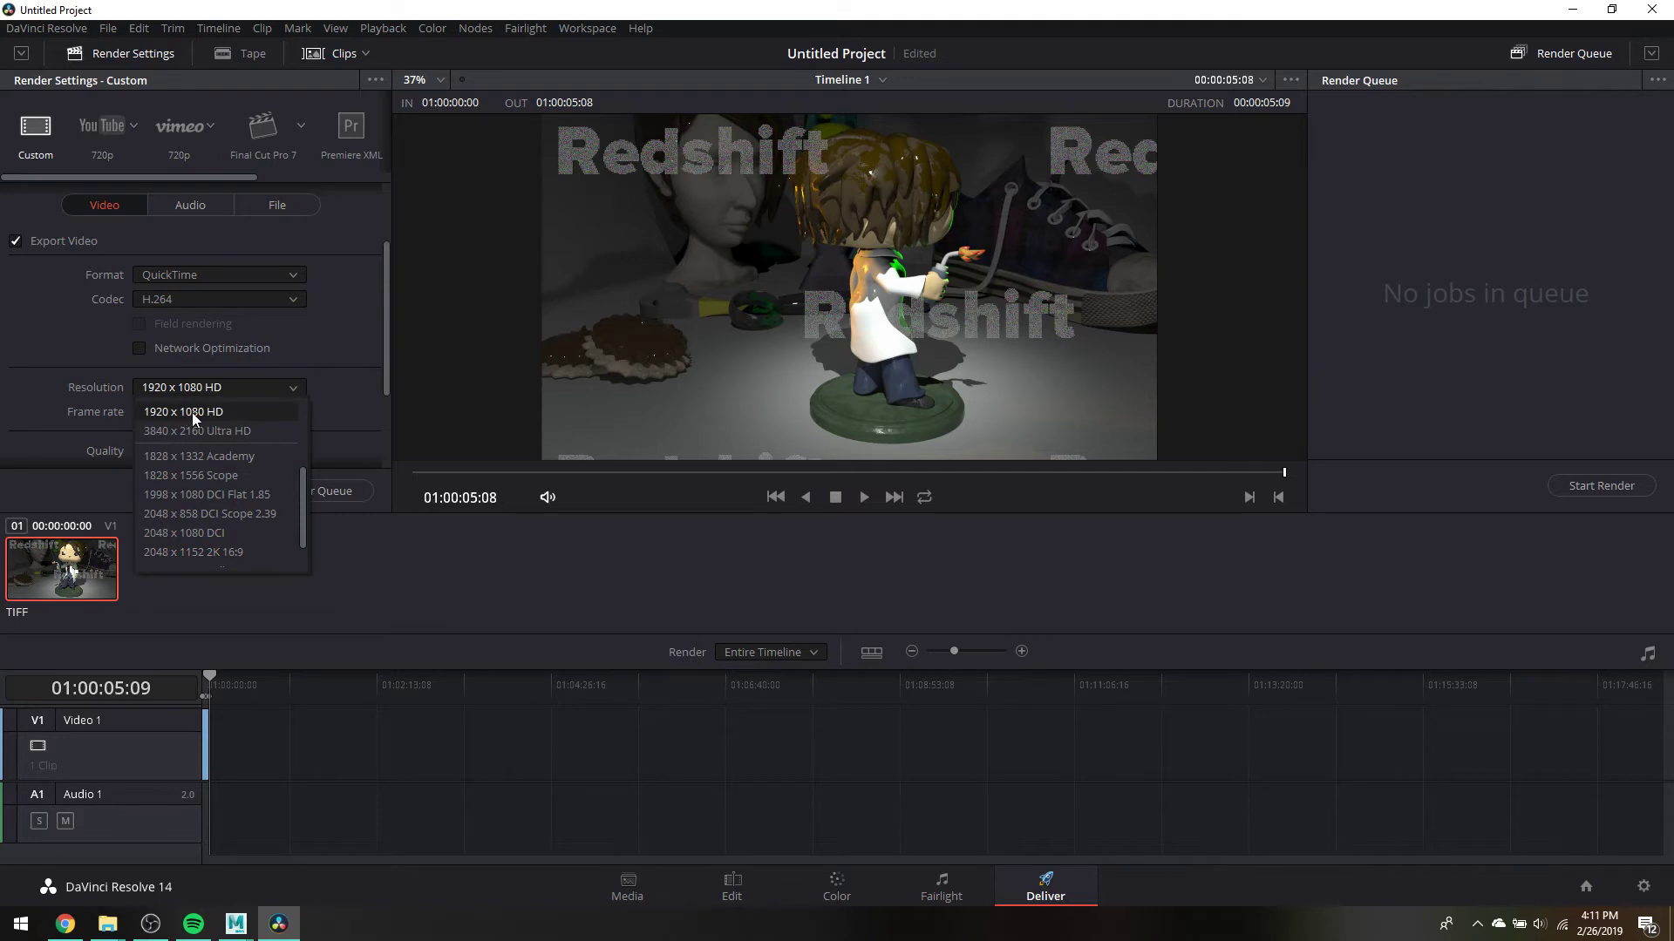
scroll(227, 430, "up", 1)
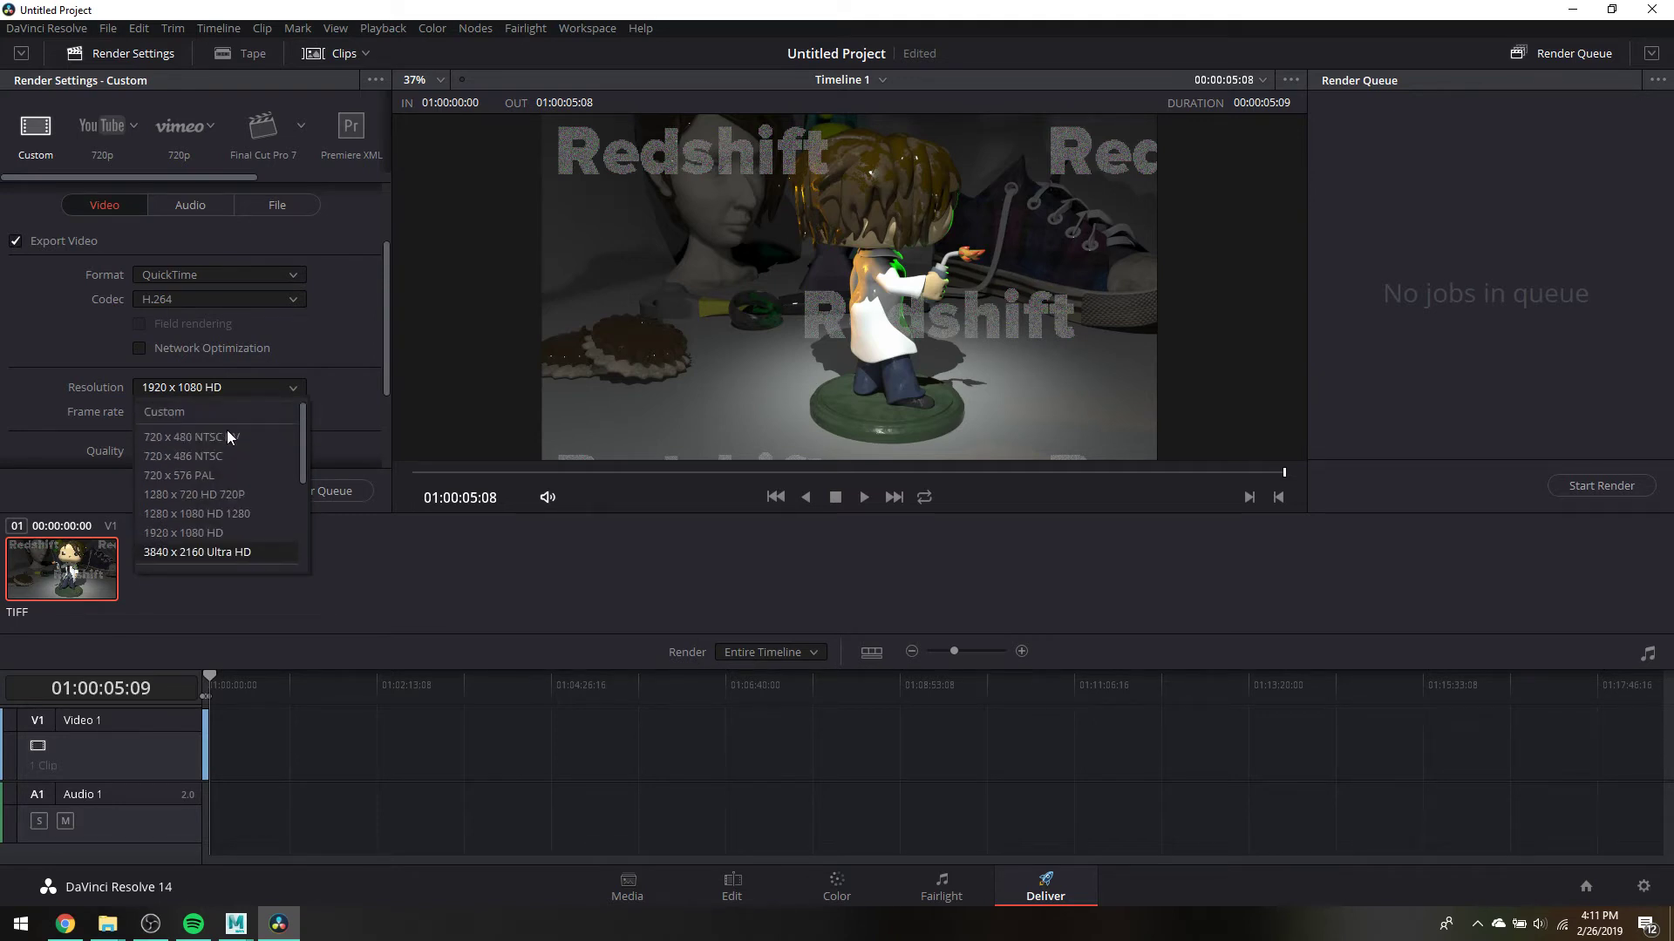
scroll(228, 436, "down", 3)
left_click(357, 300)
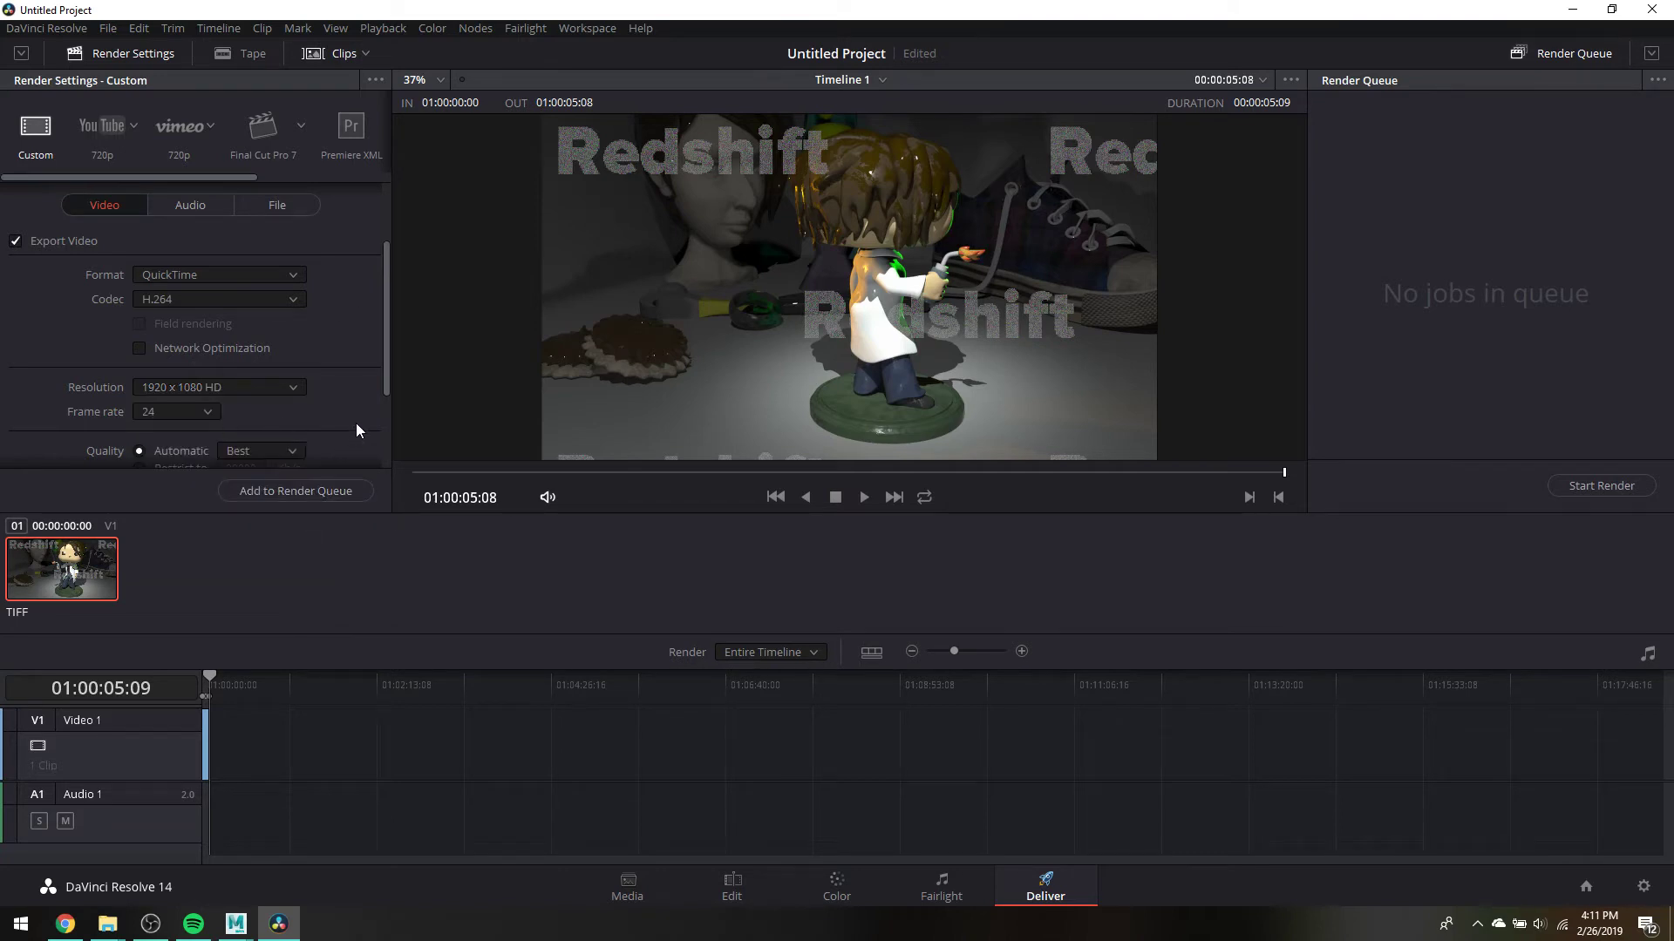
scroll(356, 430, "down", 1)
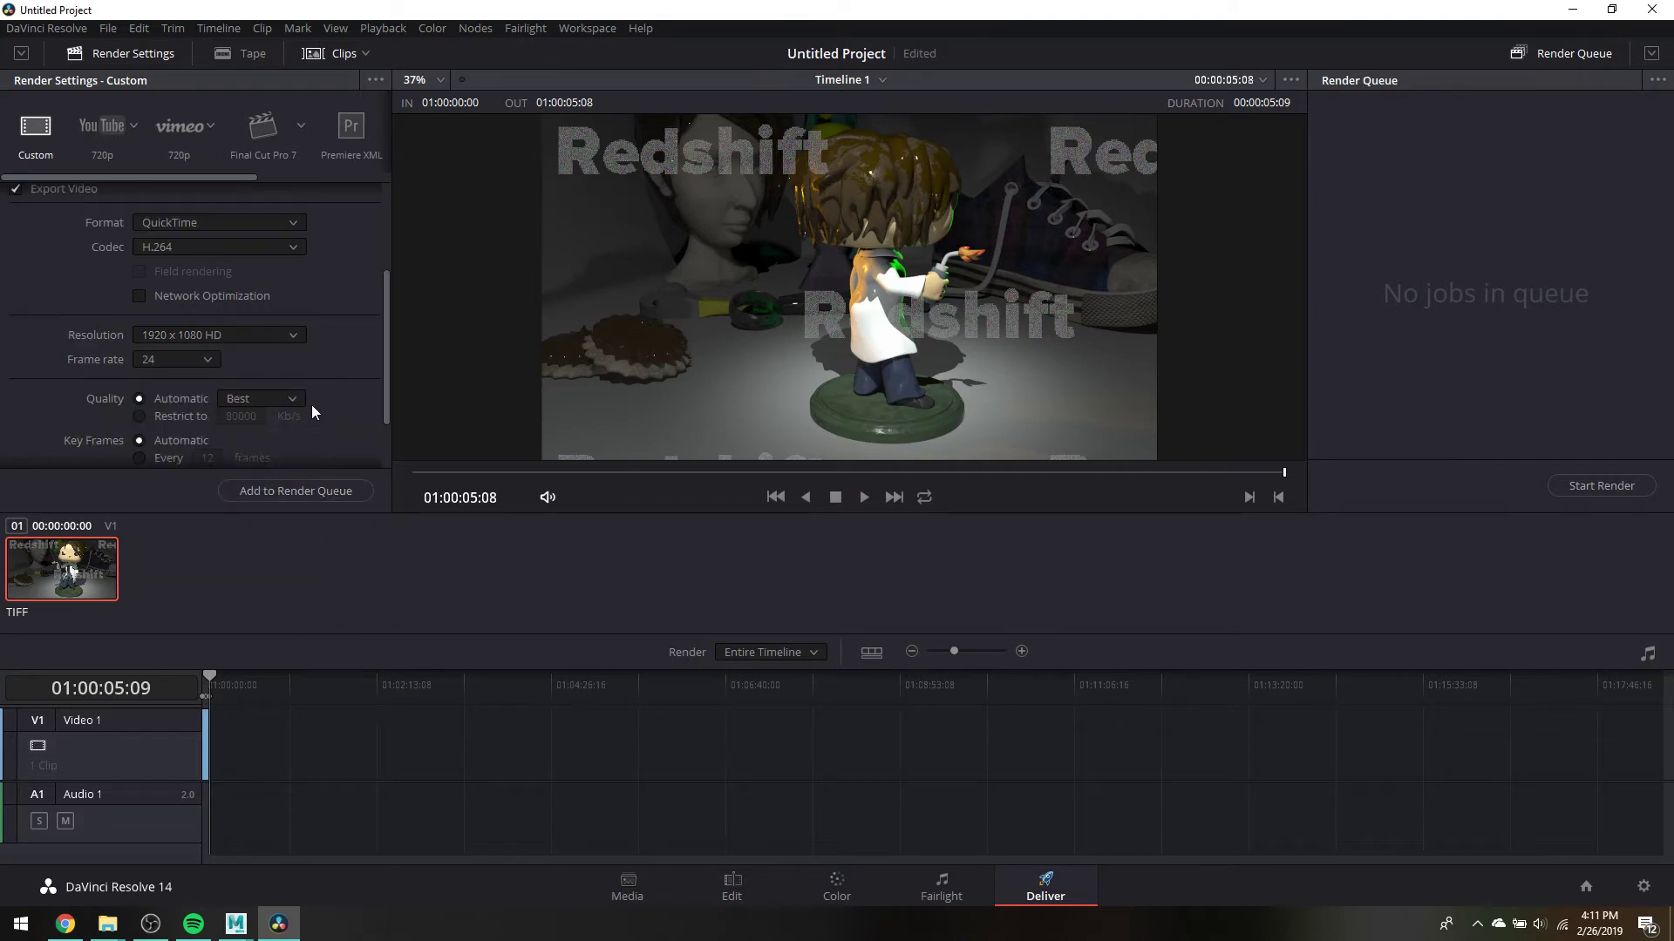
left_click(205, 360)
scroll(307, 369, "down", 3)
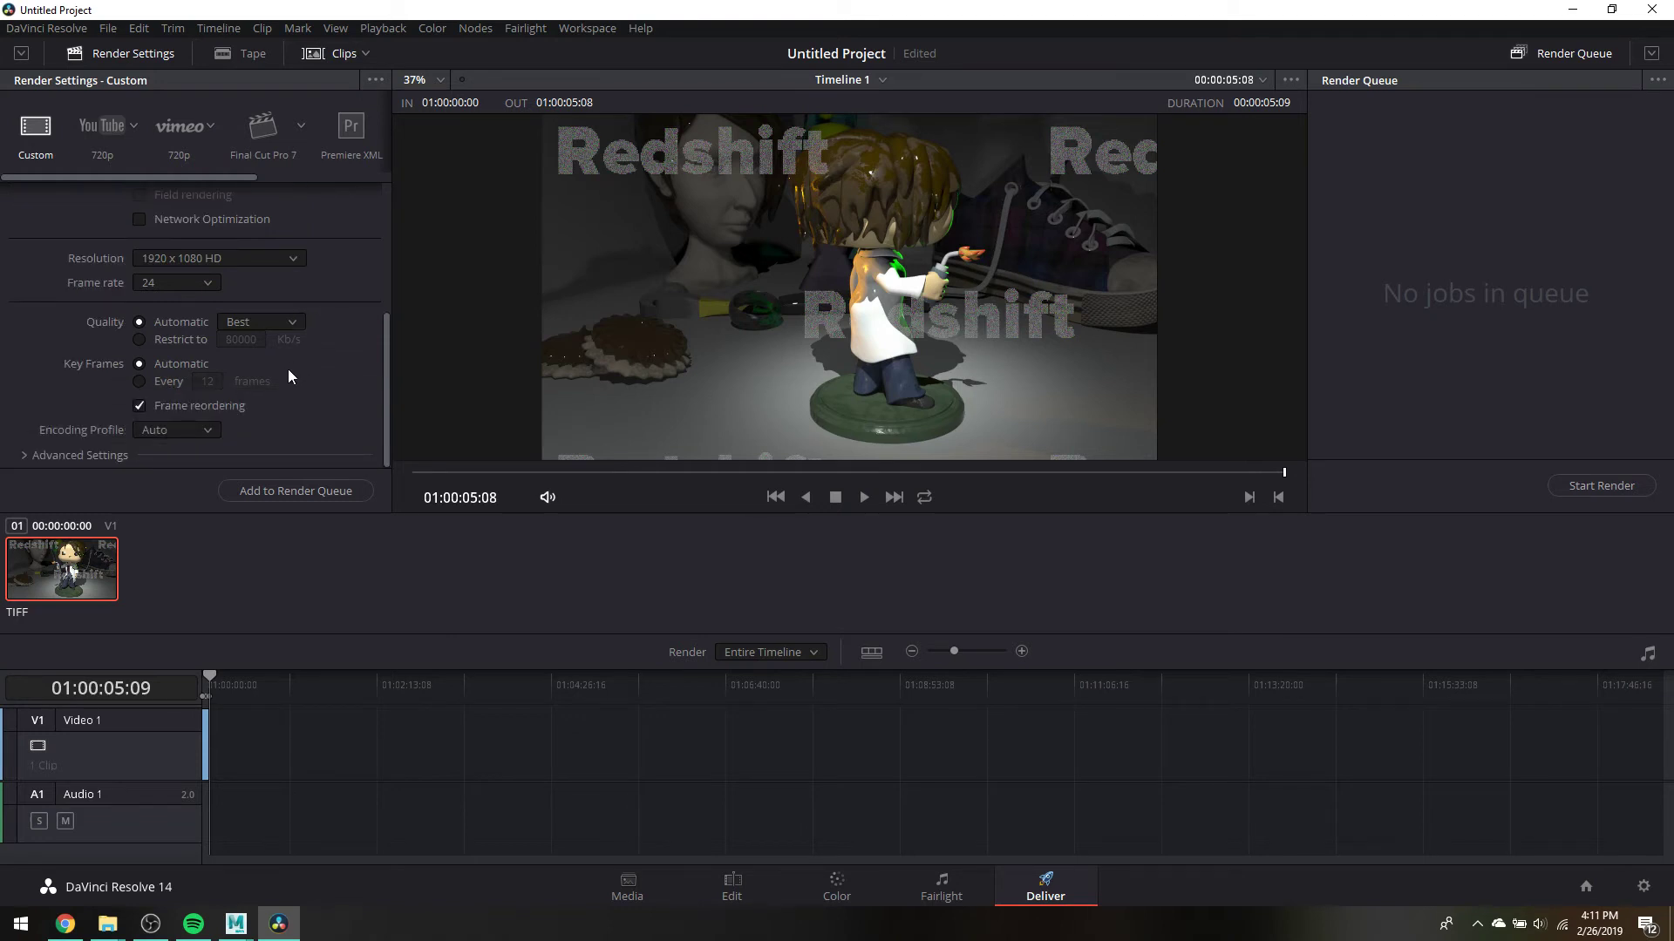
Step: Add the timeline to the render queue with the DATA (D:) drive as destination, and start the render
left_click(292, 488)
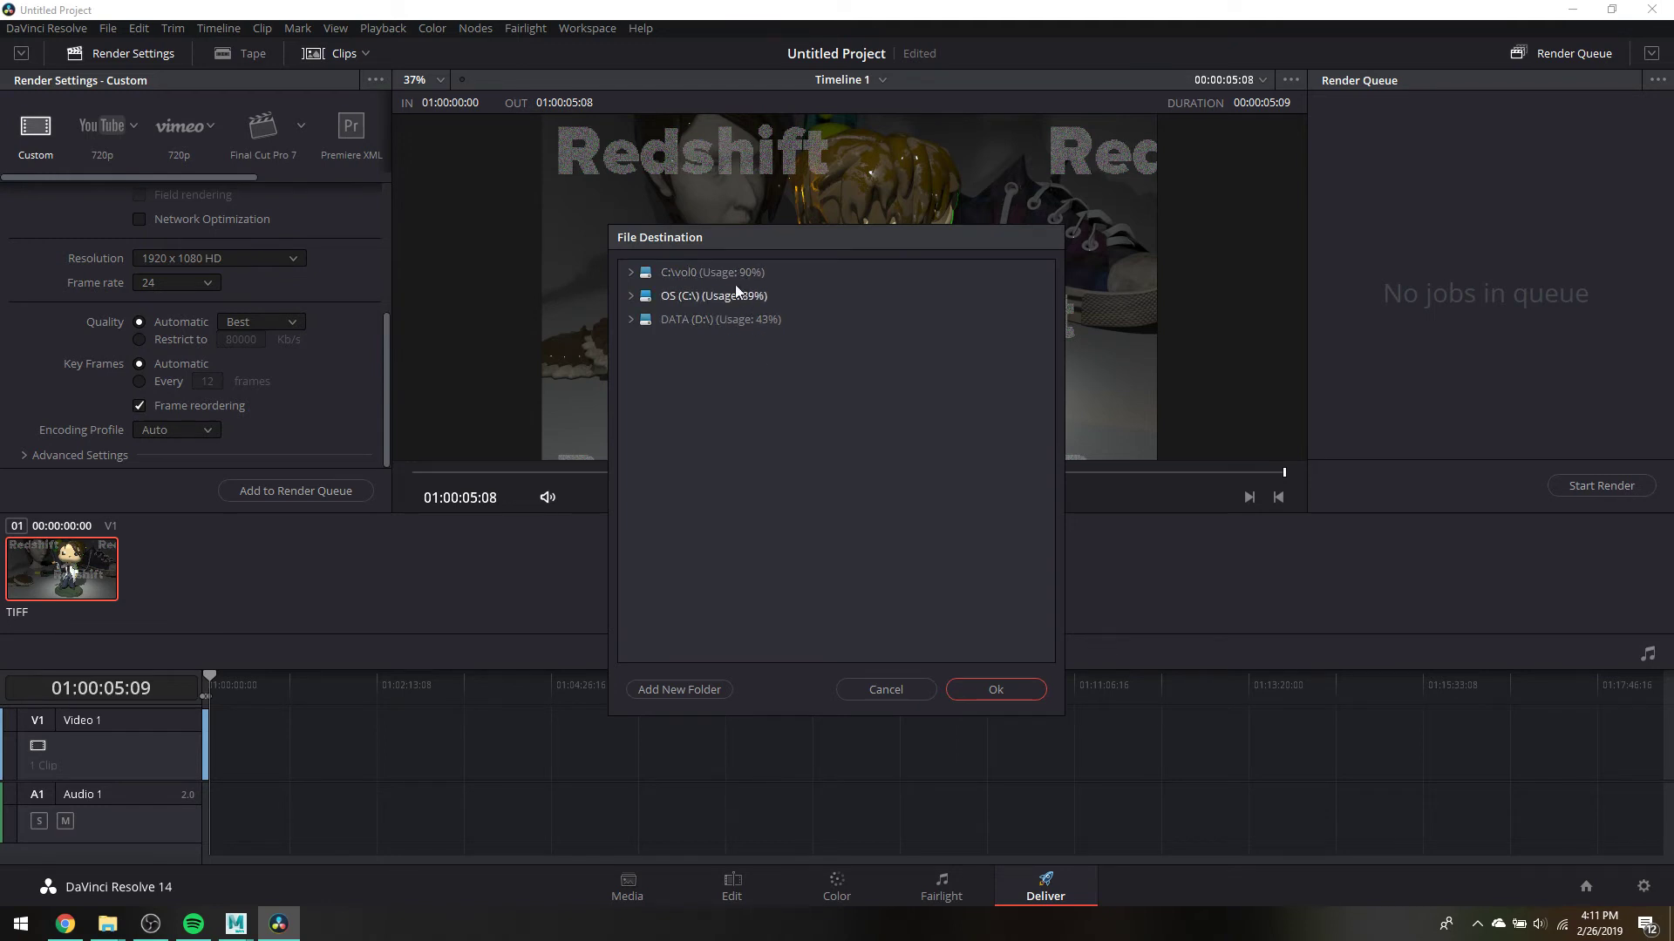
left_click(740, 321)
left_click(1025, 689)
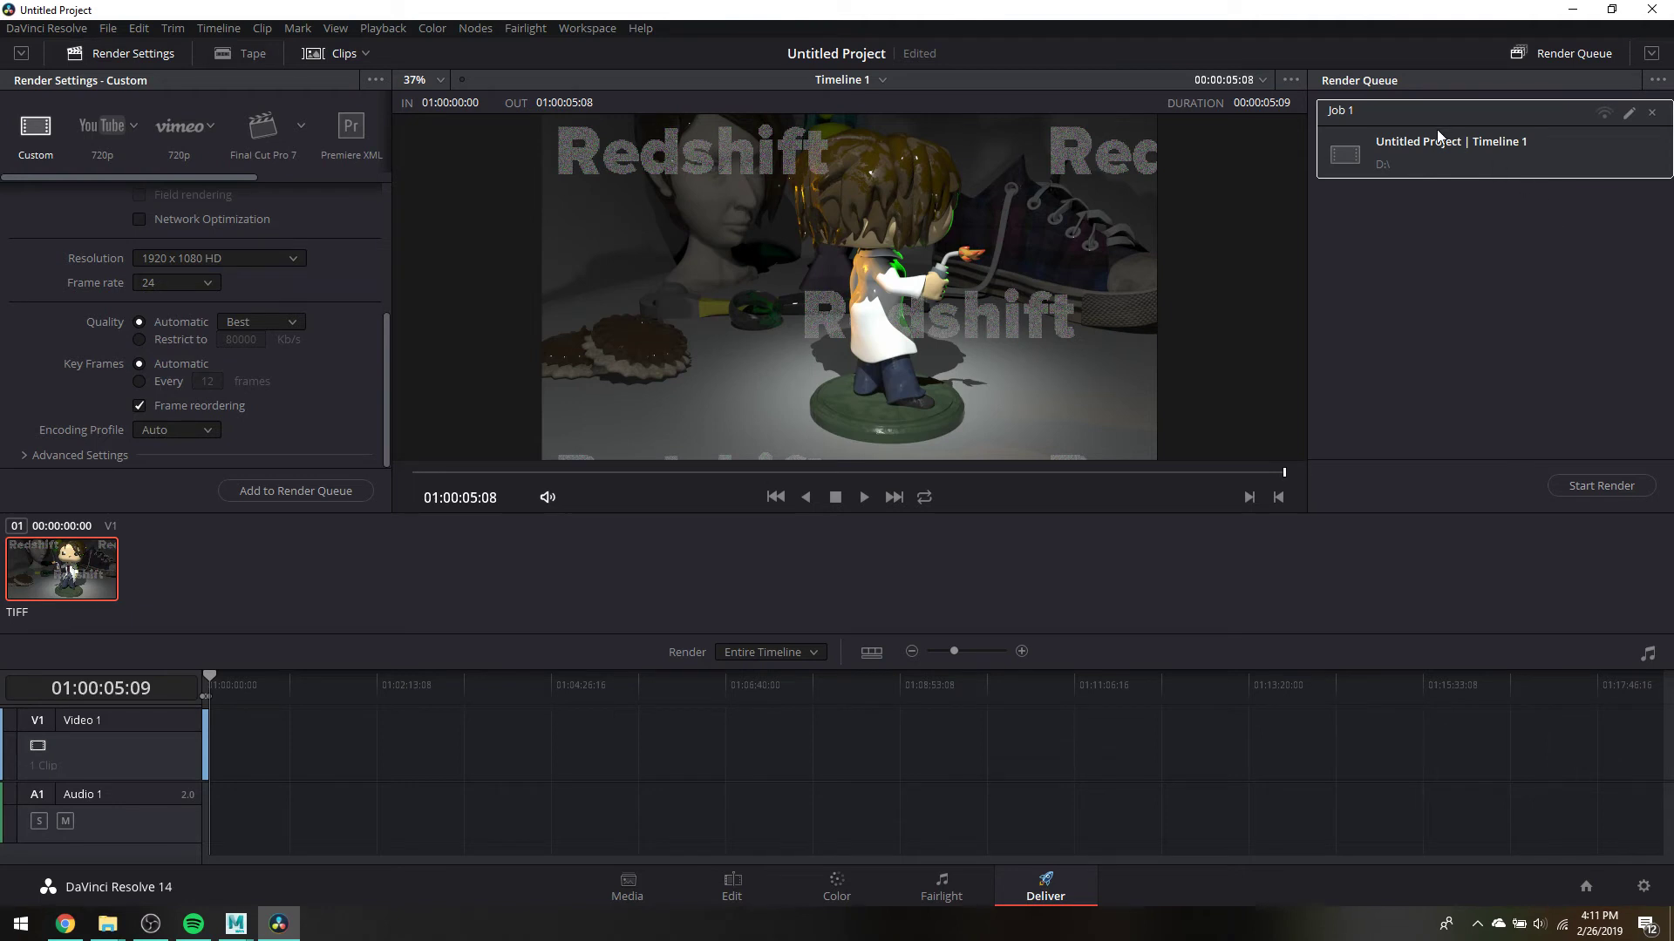
left_click(1600, 488)
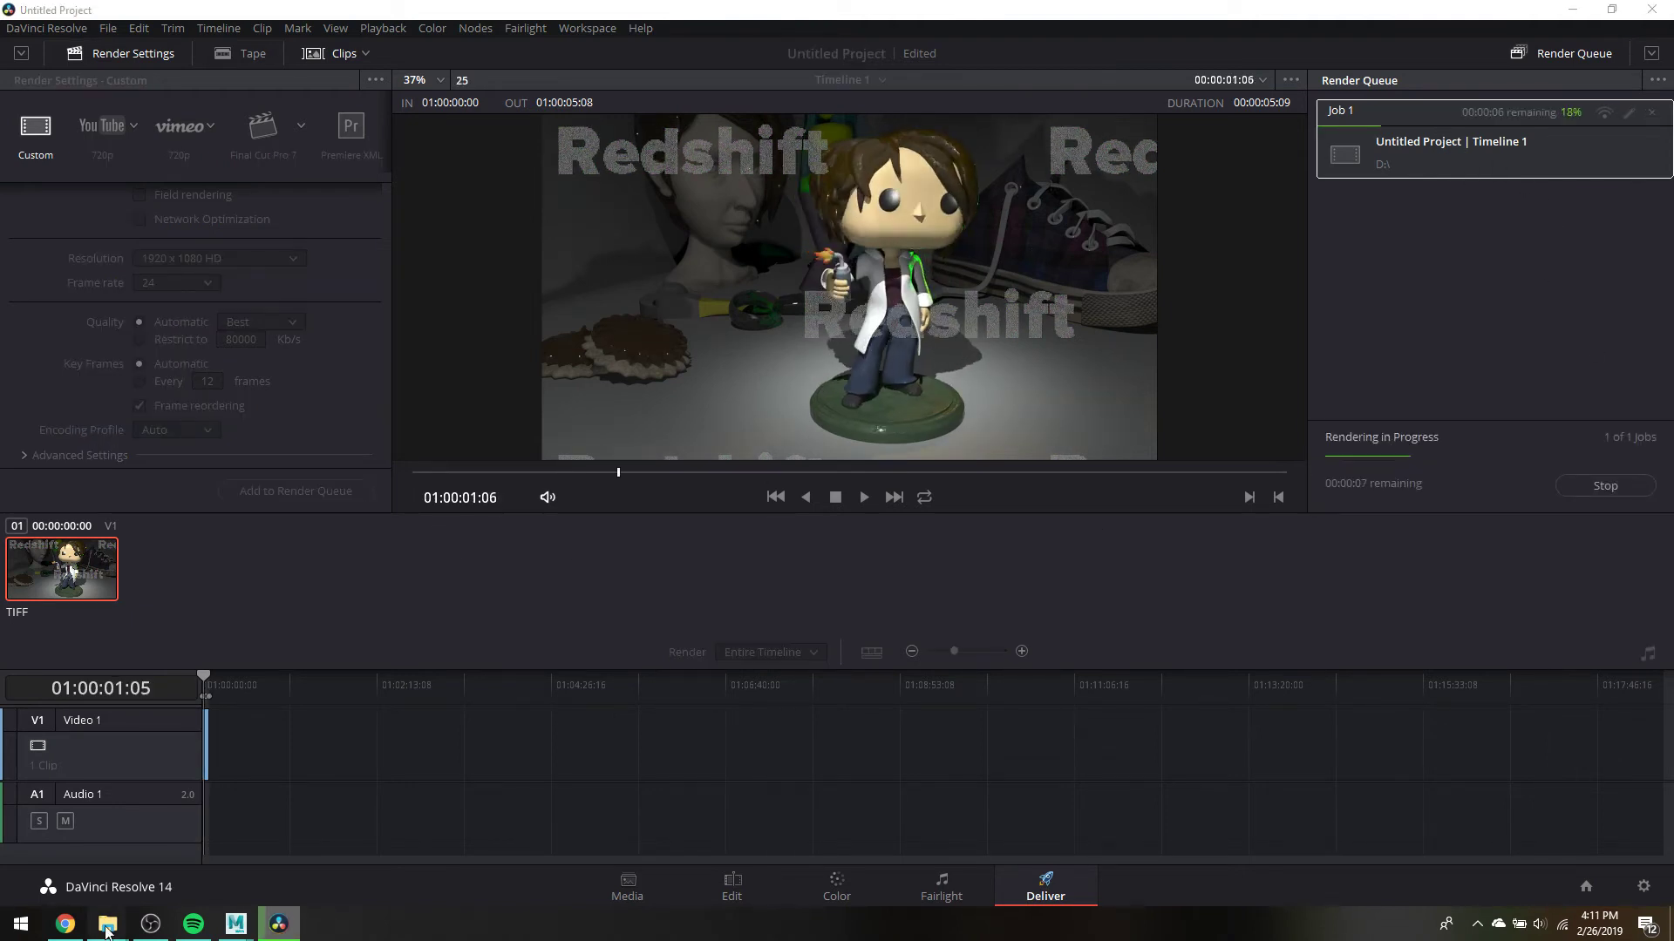
Step: Switch to File Explorer and play the rendered Untitled movie from the DATA (D:) drive, closing the player after viewing
mouse_move(107, 922)
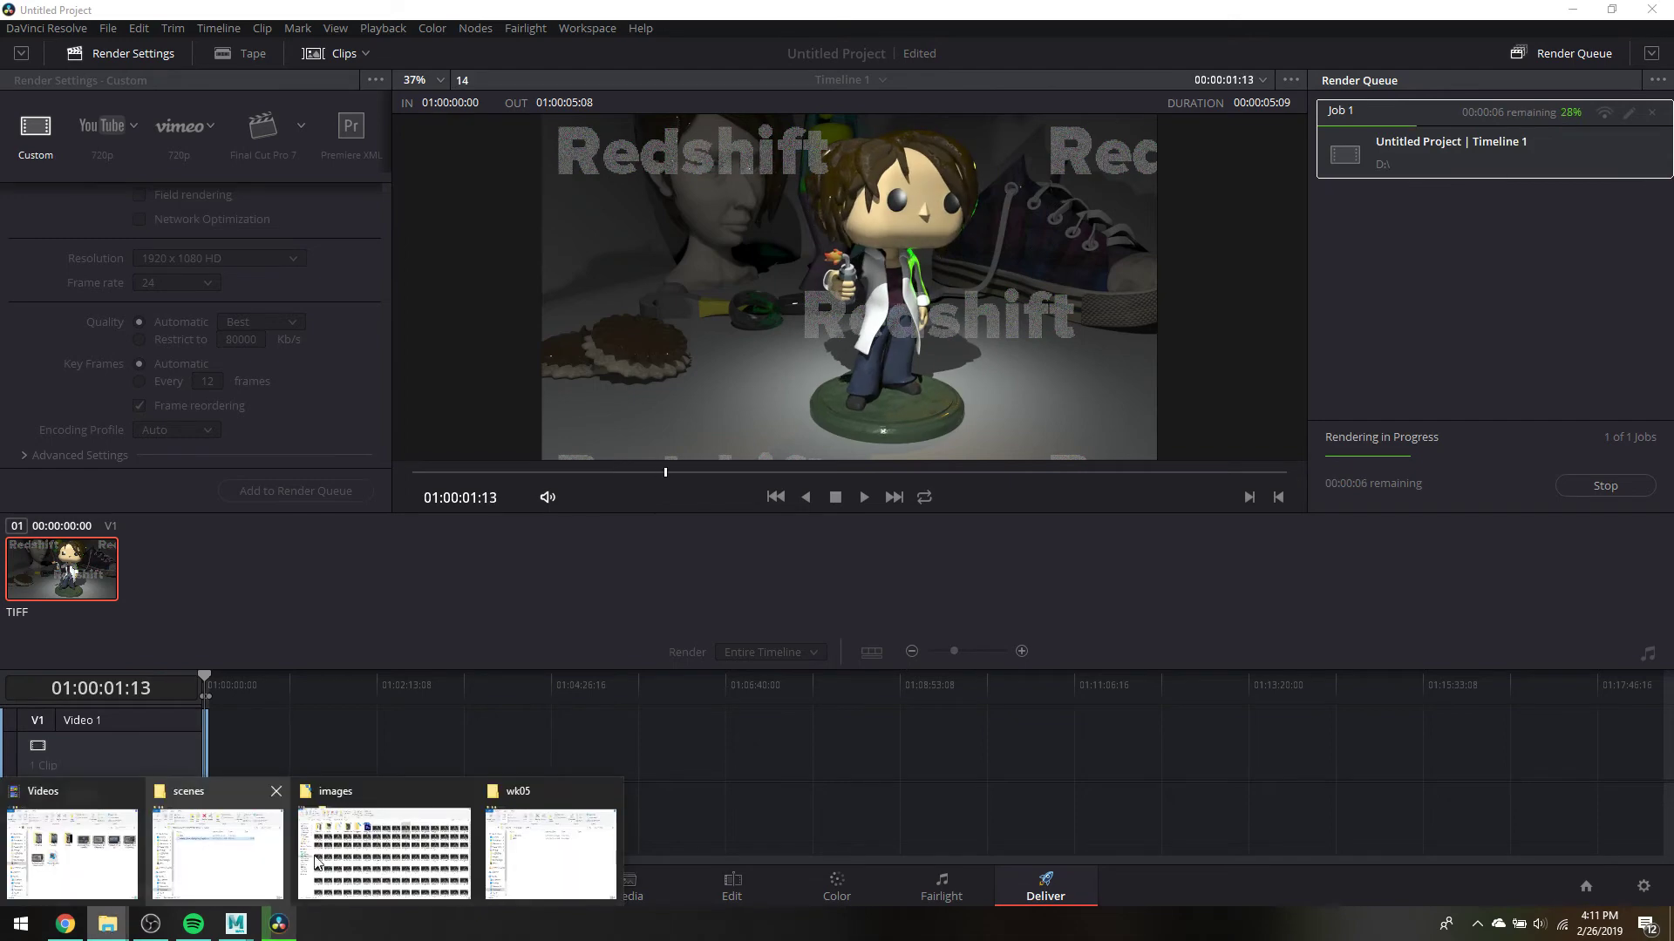
left_click(377, 865)
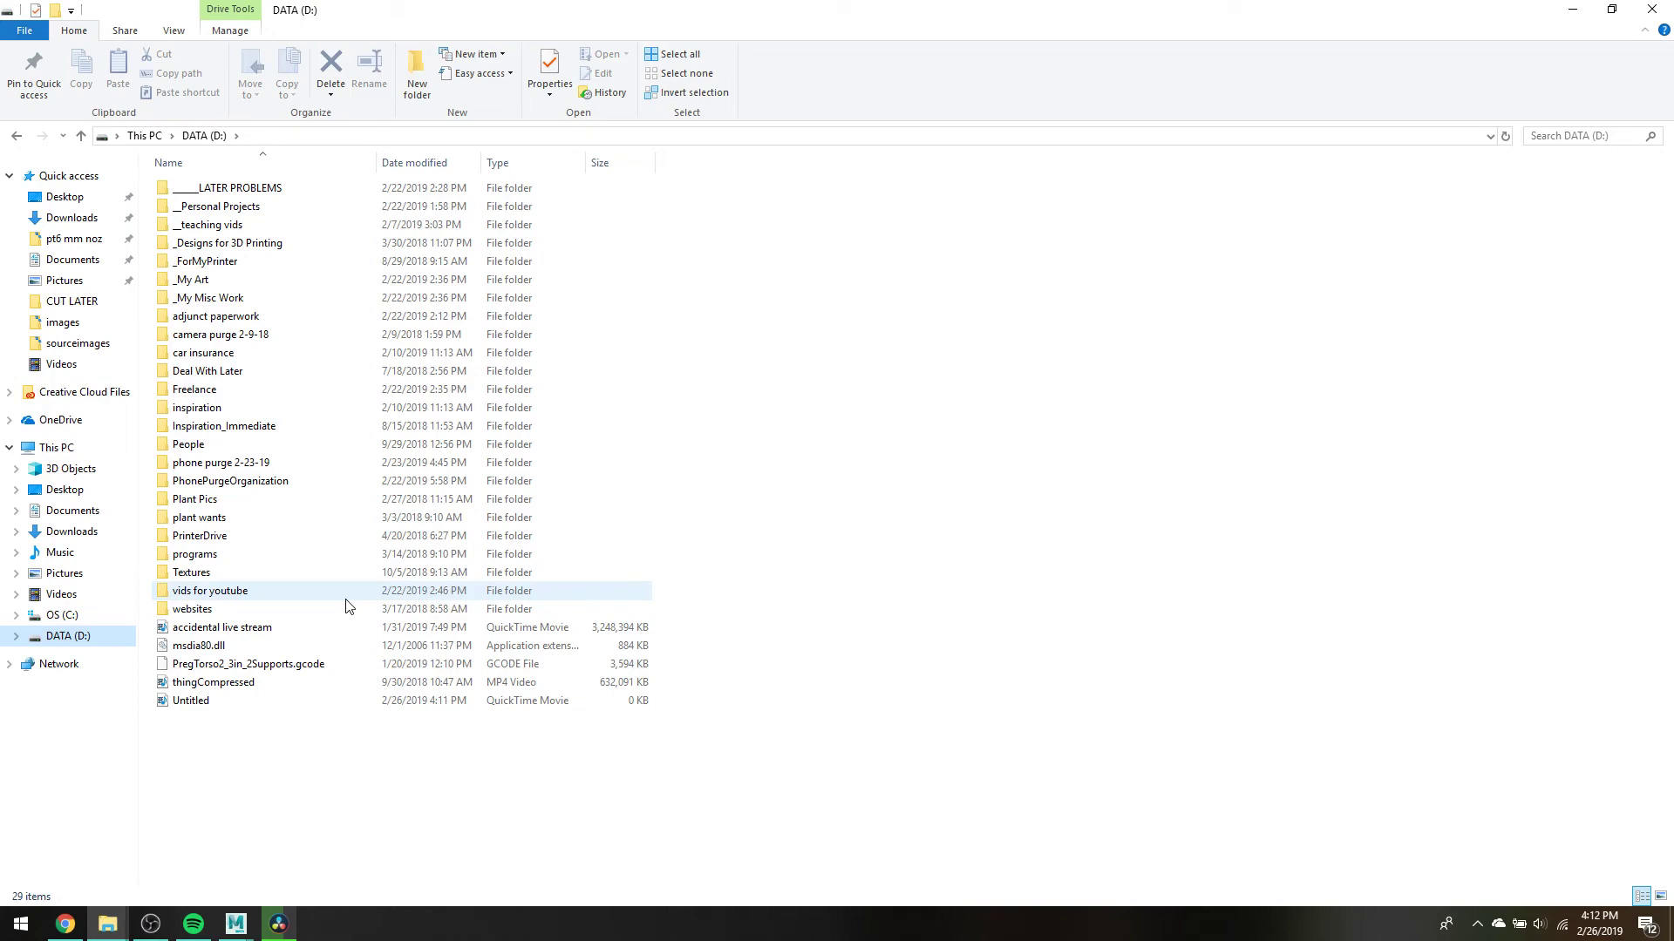
double_click(296, 701)
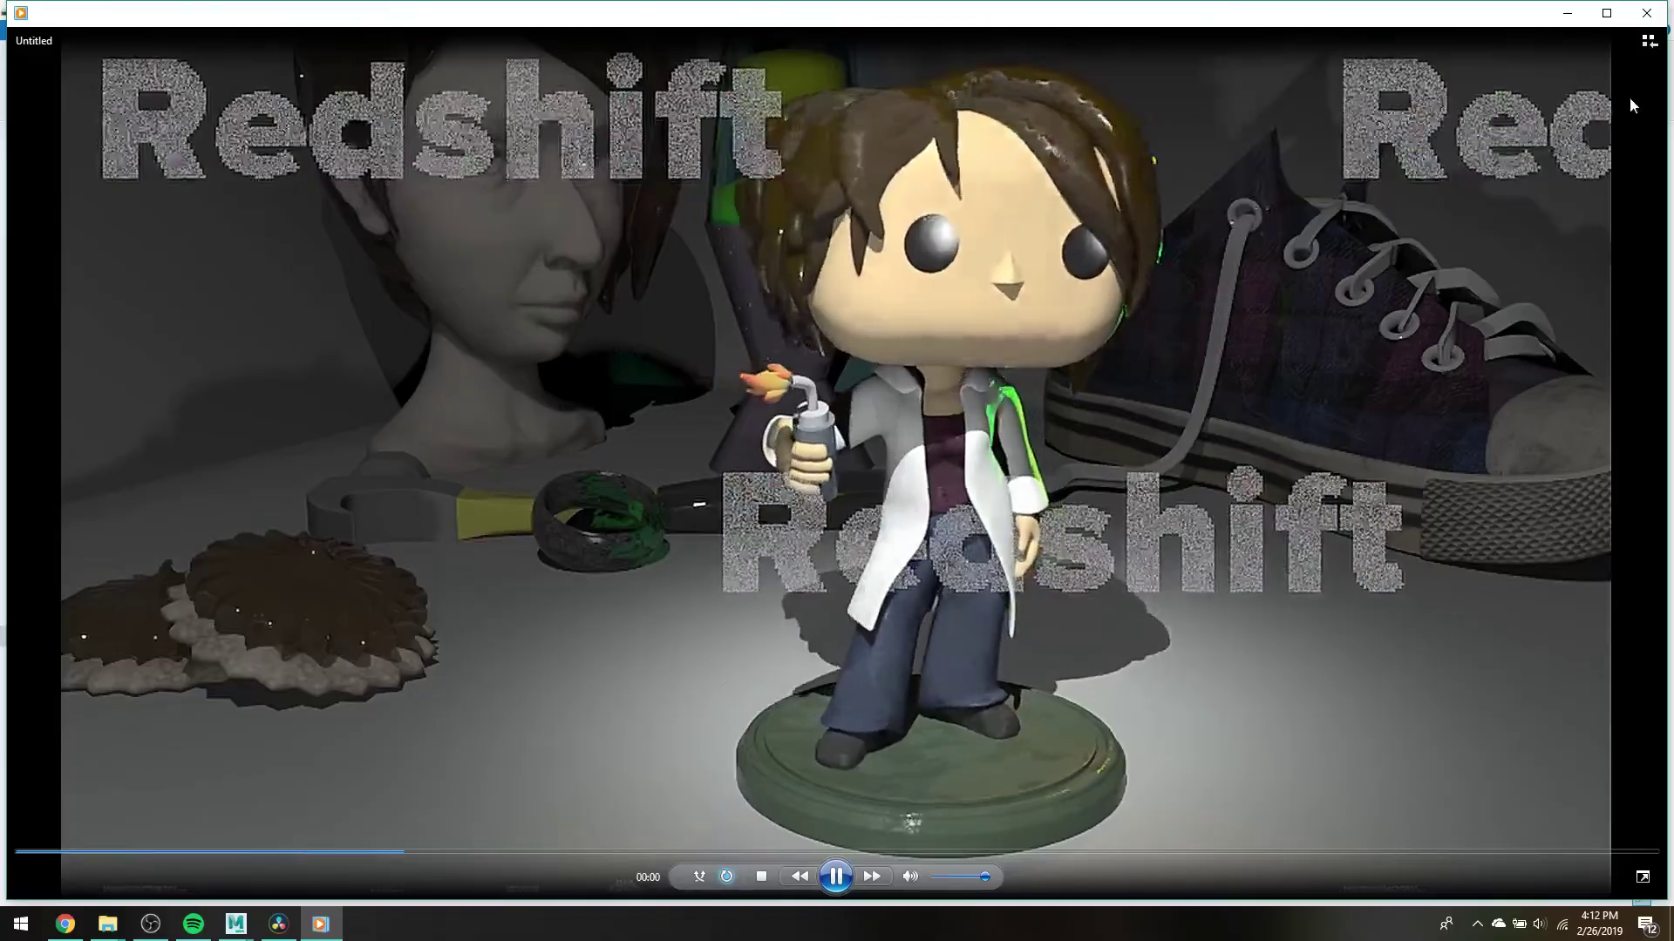
left_click(1627, 16)
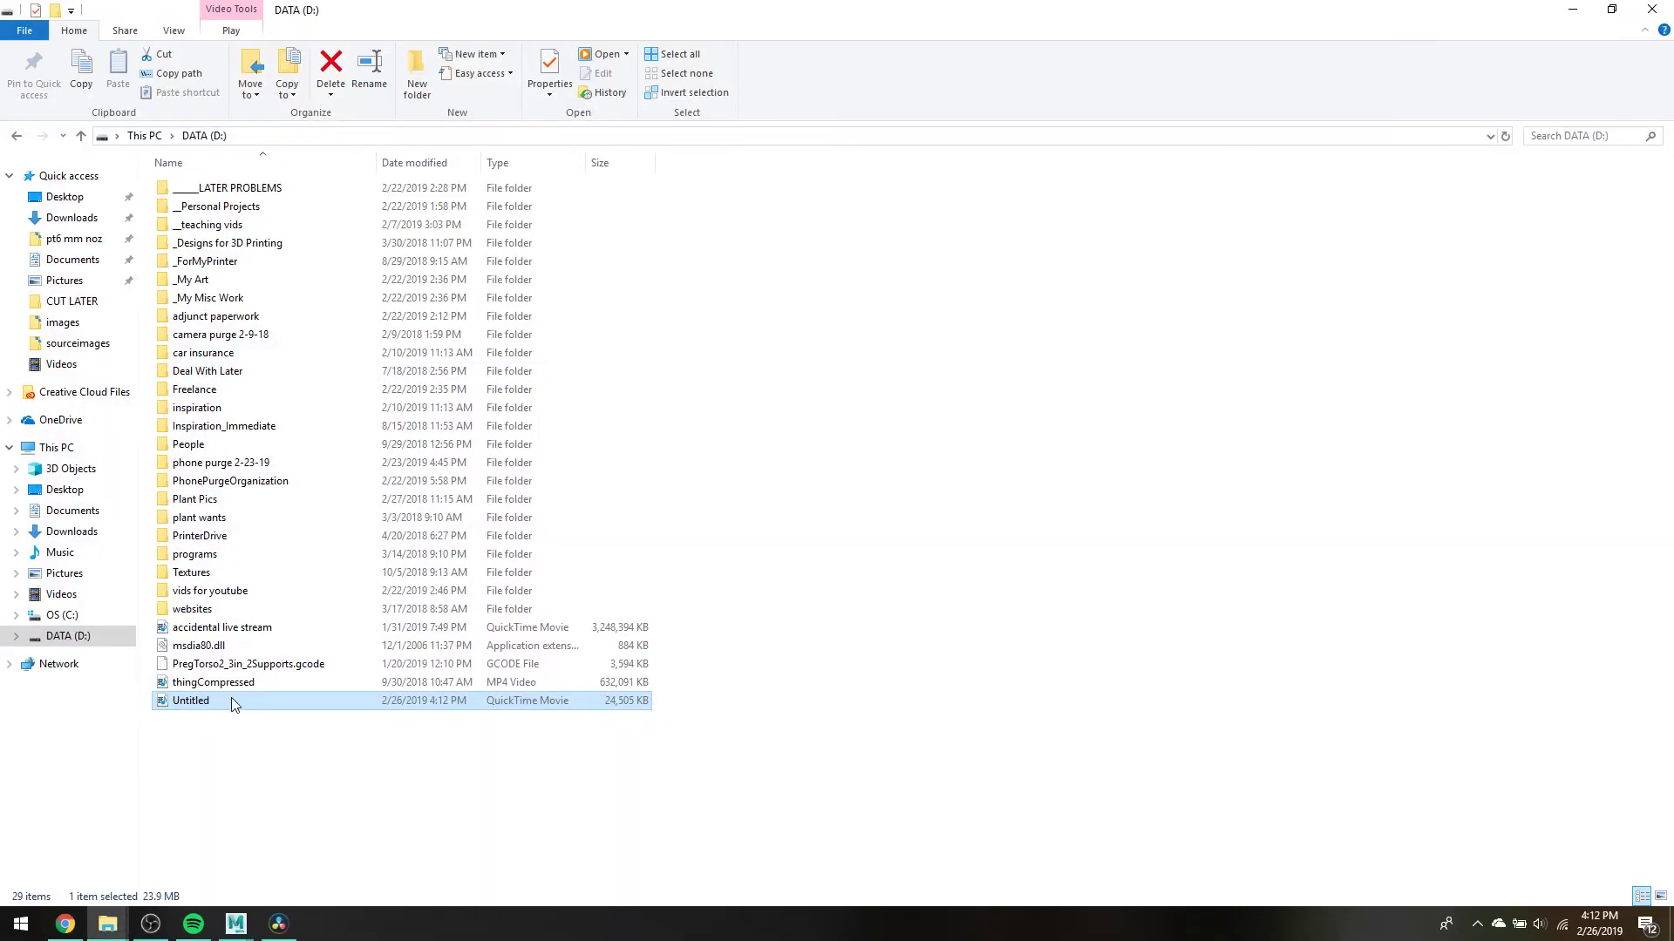
Step: Delete the Untitled movie from the DATA (D:) drive and return to the filename and format settings in DaVinci Resolve
key("Delete")
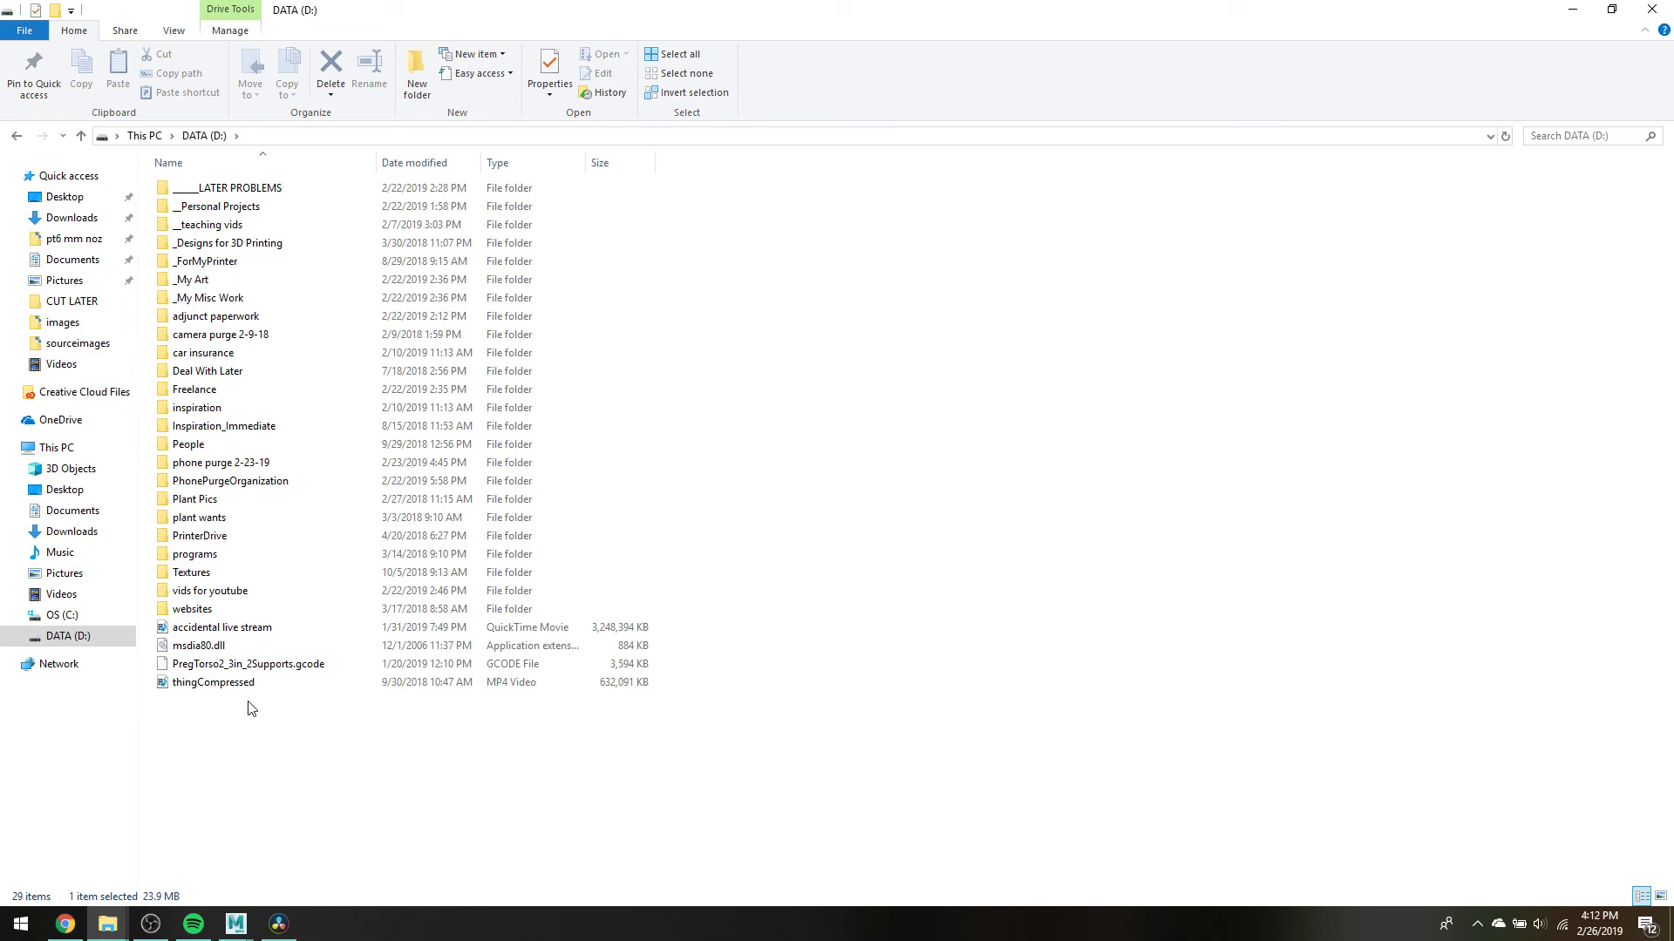
left_click(279, 924)
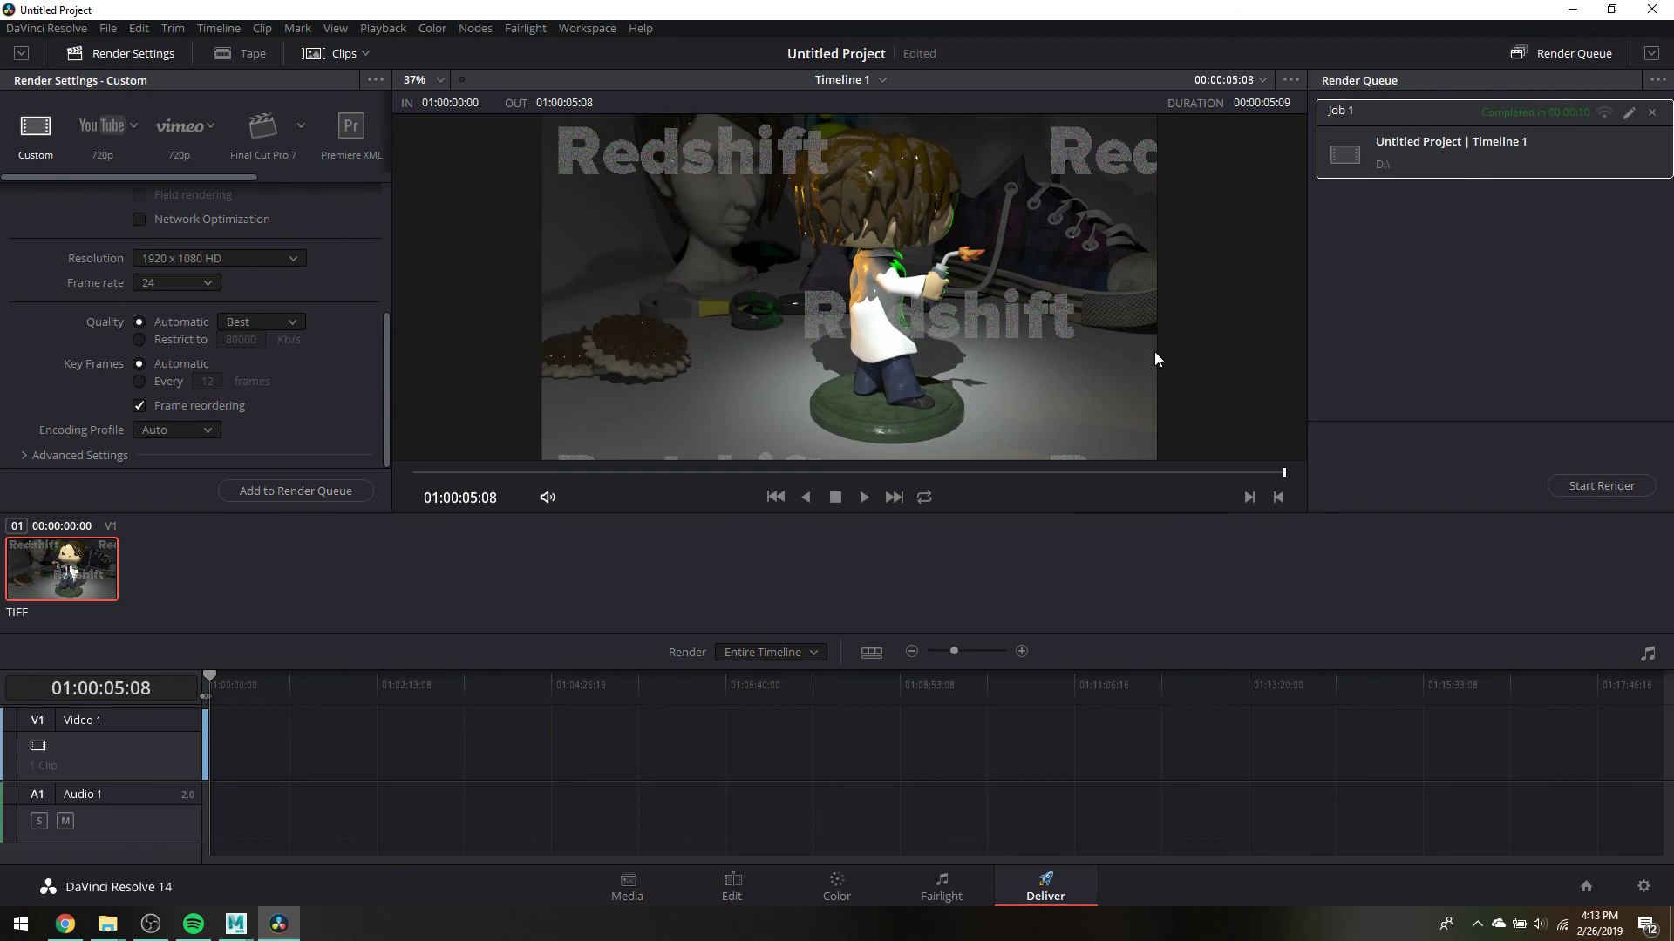
scroll(272, 370, "up", 5)
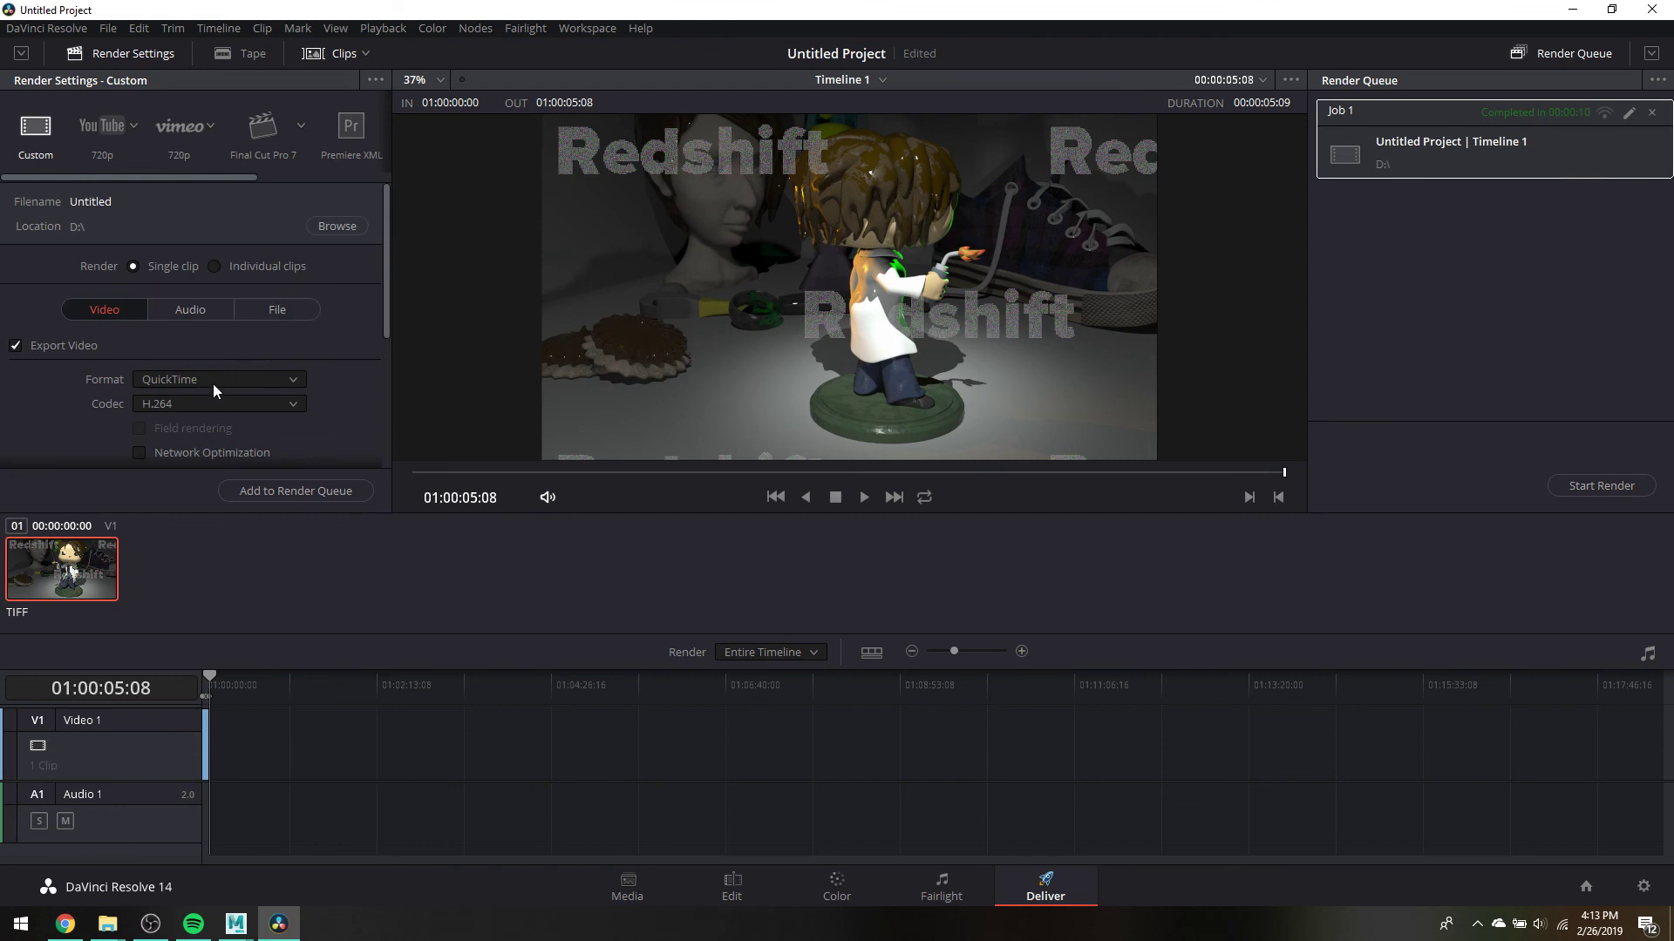